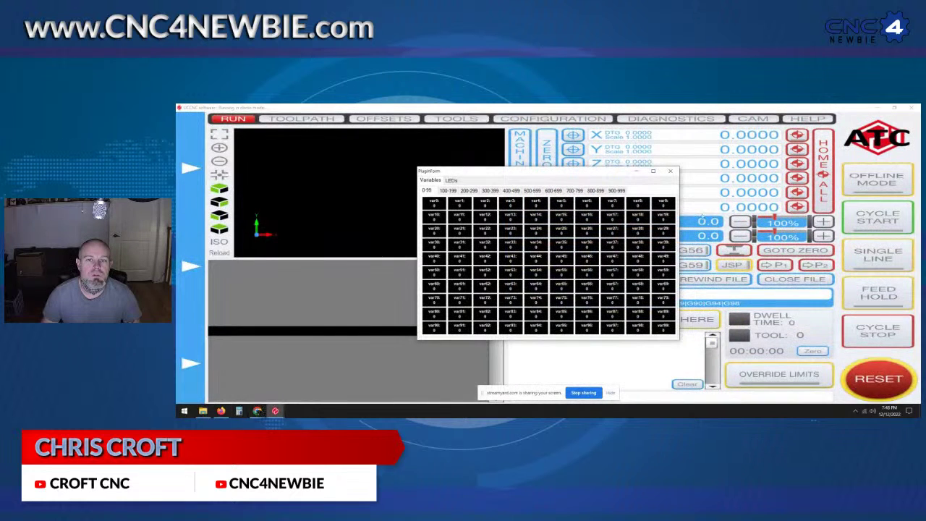
Close the plugin variables window and enable the Probing plugin with call startup in the plugins configuration
left_click(669, 171)
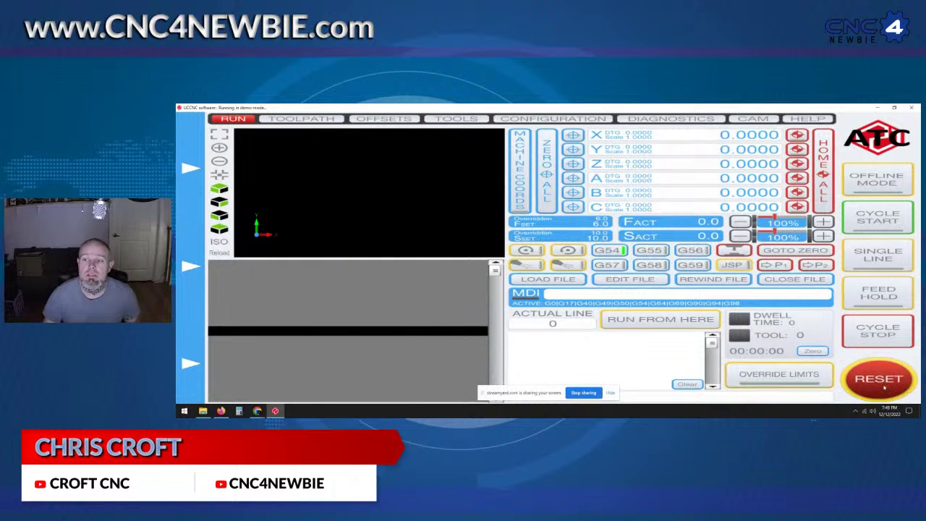
left_click(613, 394)
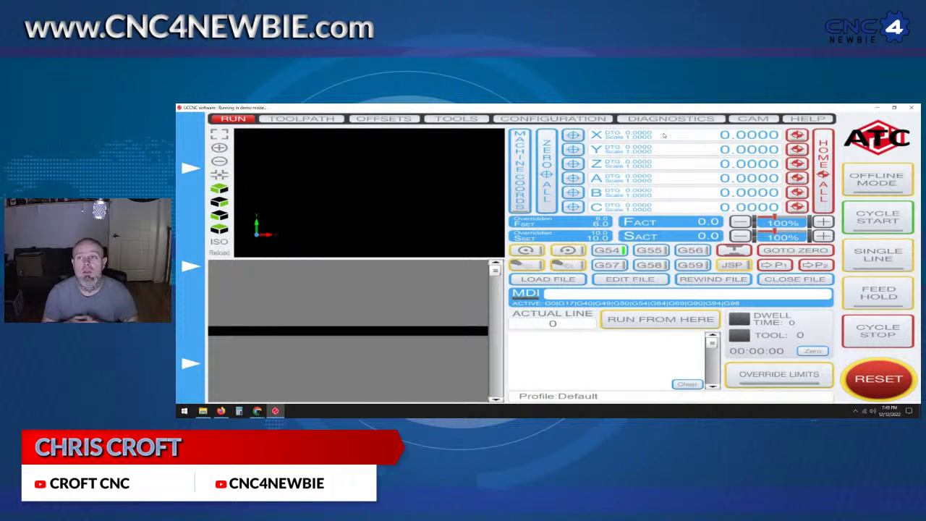
left_click(573, 120)
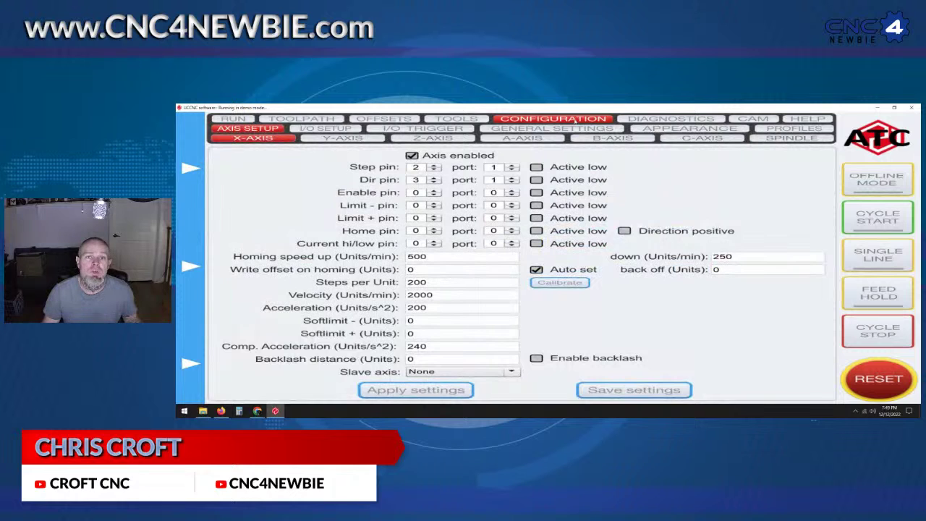
left_click(524, 130)
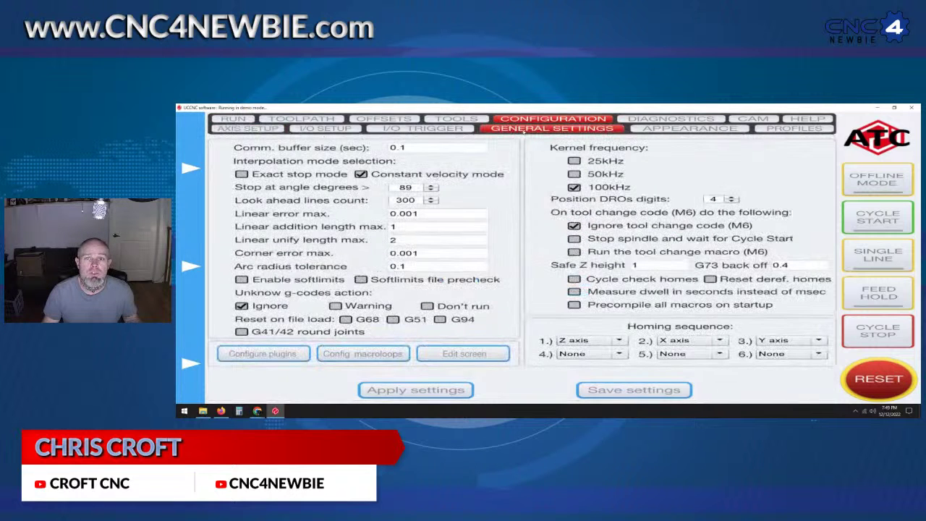
left_click(285, 354)
scroll(451, 247, "down", 5)
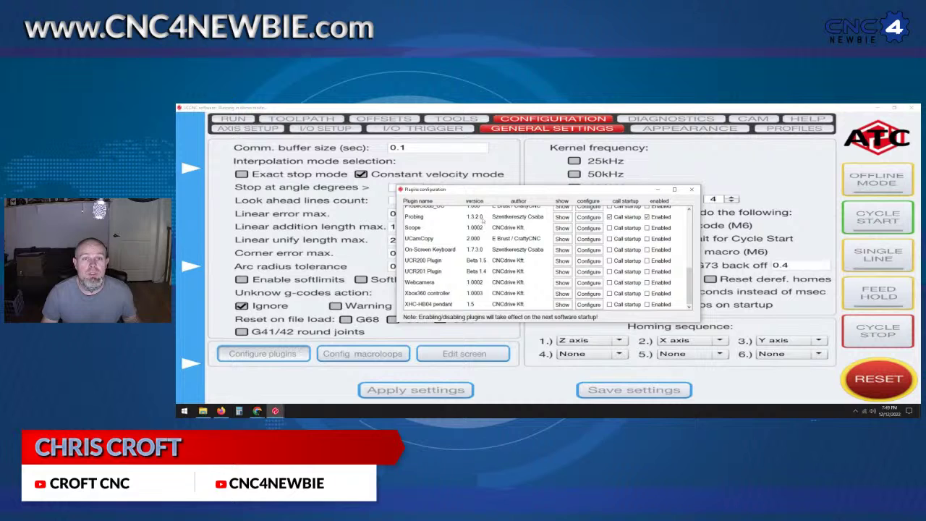
left_click(610, 217)
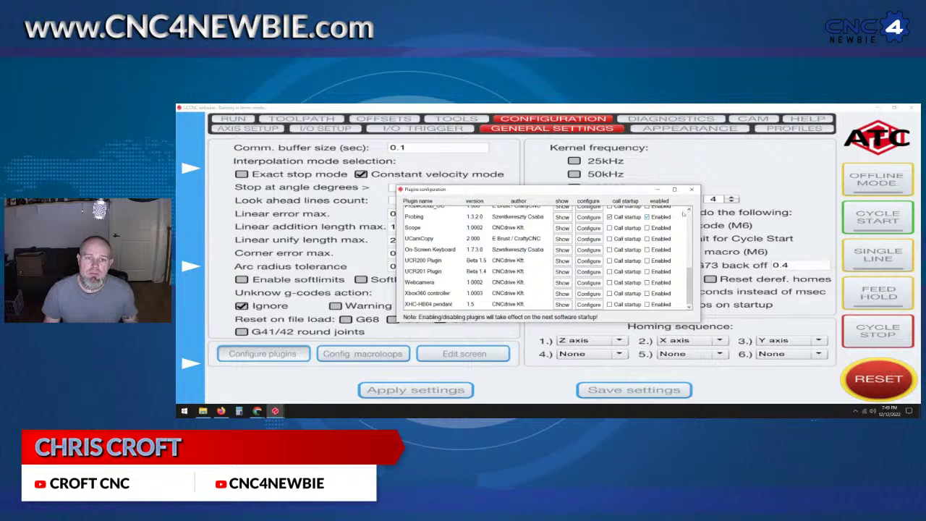
left_click(691, 189)
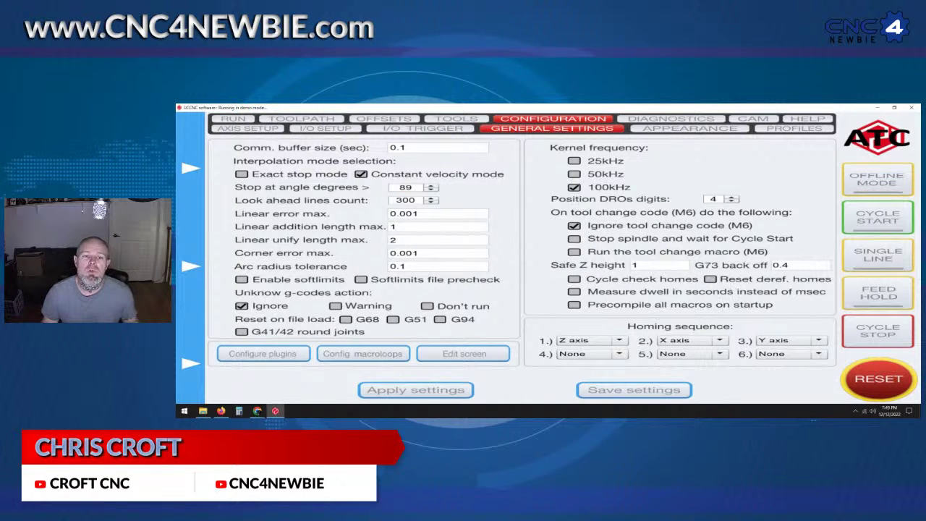
Apply and save the general settings, and restart UCCNC with the Demo_UC100 device
left_click(416, 390)
left_click(660, 392)
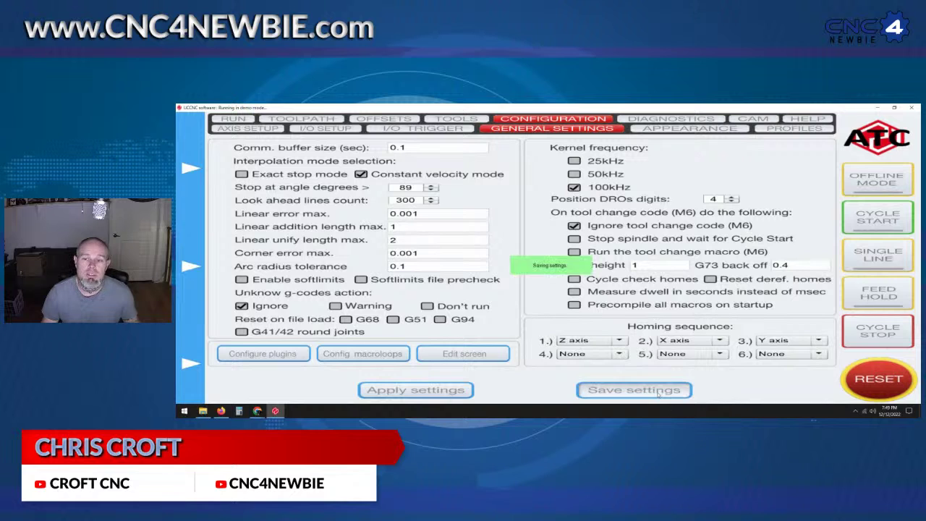
left_click(914, 109)
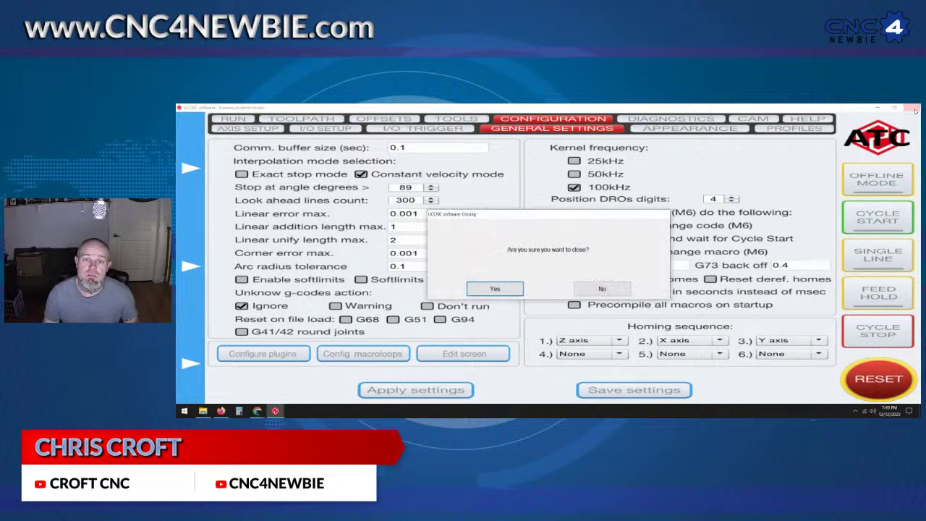
left_click(503, 293)
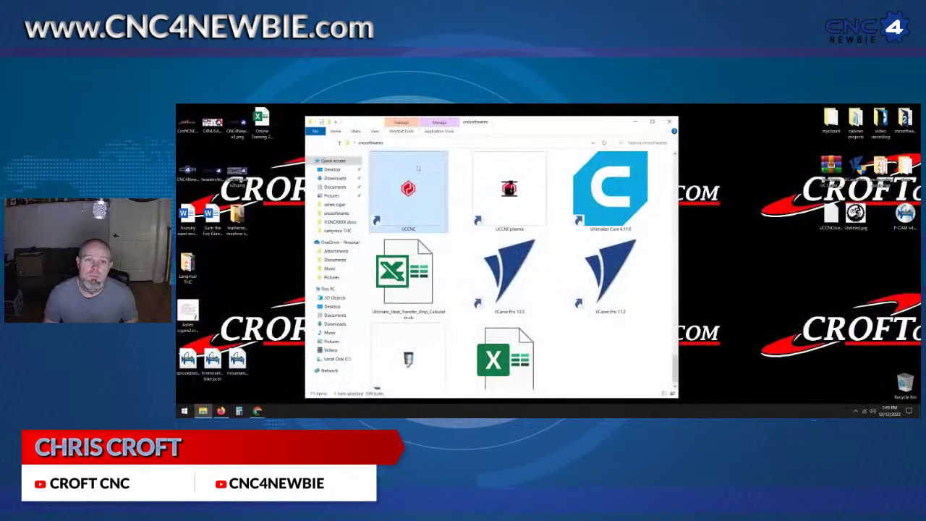
double_click(408, 191)
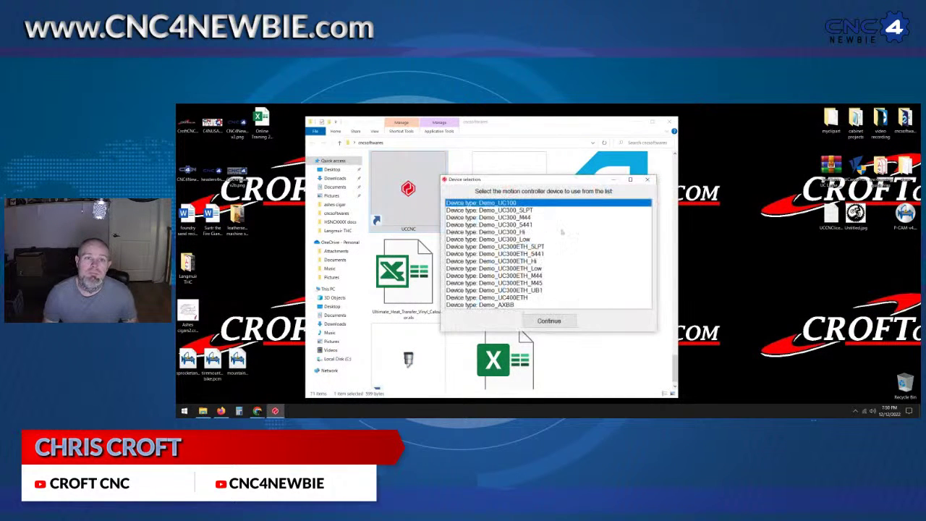
left_click(549, 321)
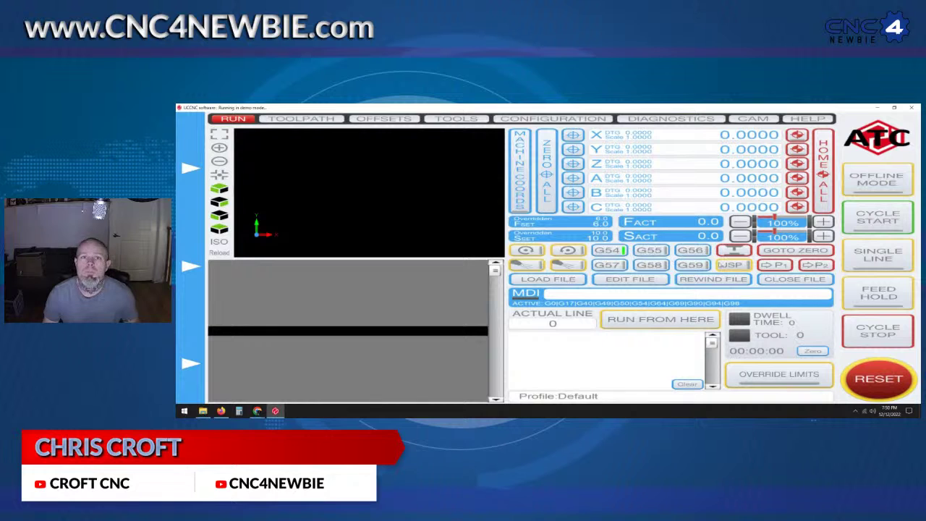
In the probe setup, enable separate settings per mode and override the probe diameter with 0.25
left_click(450, 120)
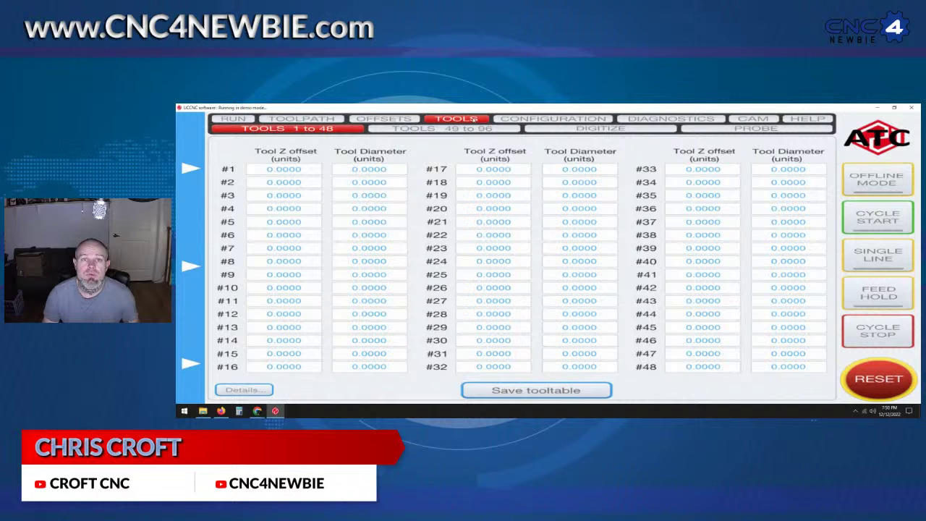
left_click(742, 130)
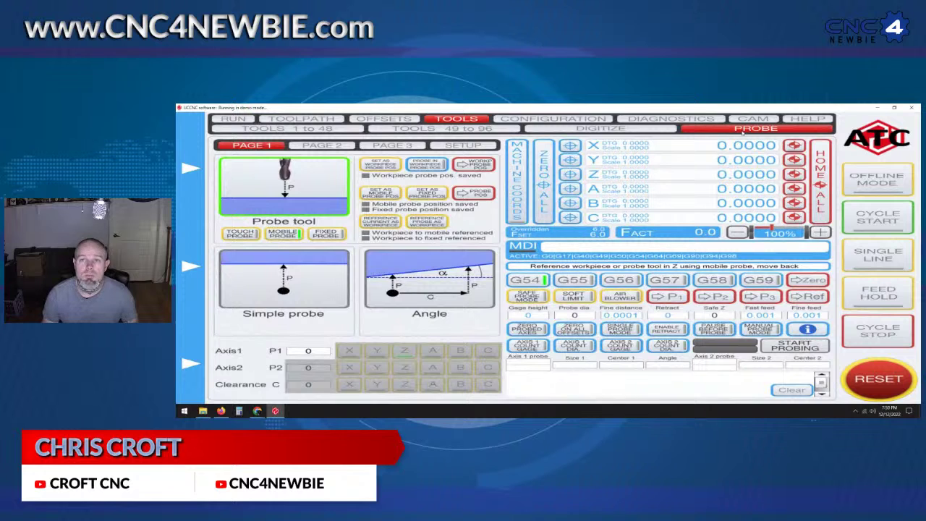
left_click(477, 146)
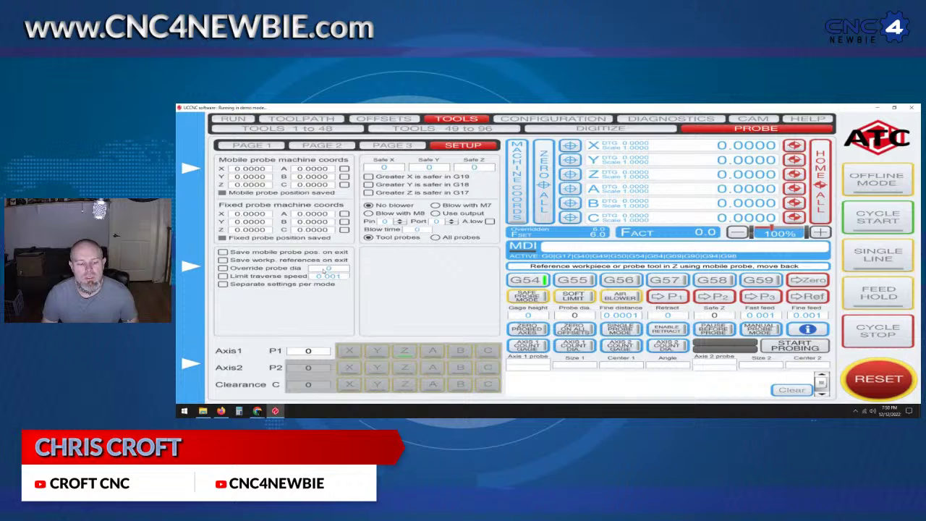
left_click(323, 272)
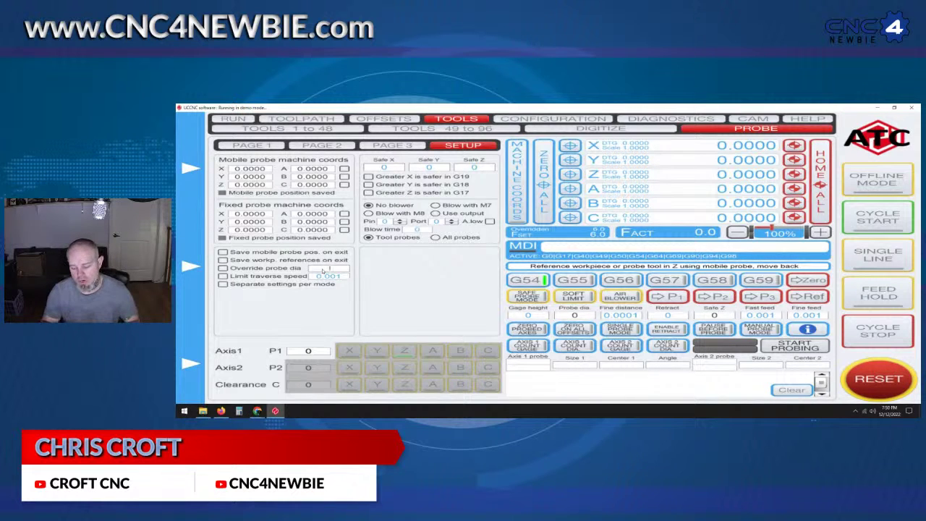
type(".250")
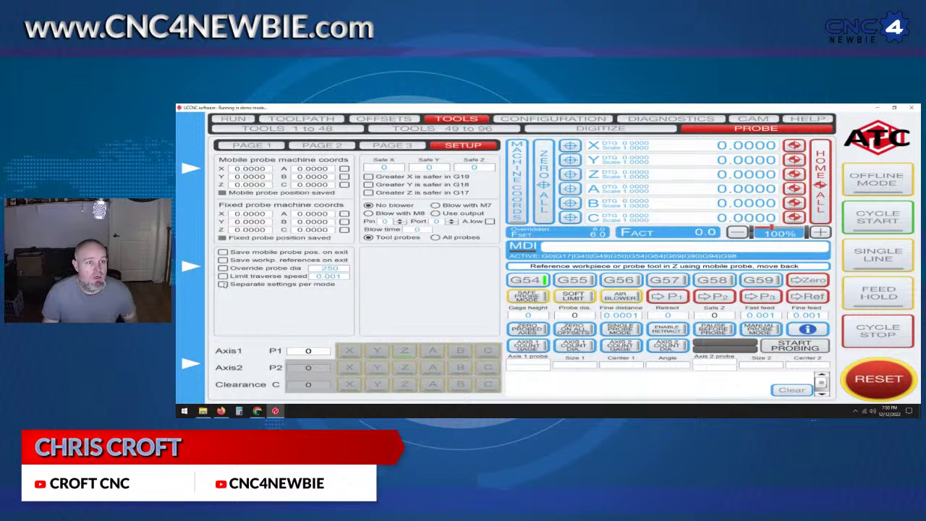
left_click(223, 284)
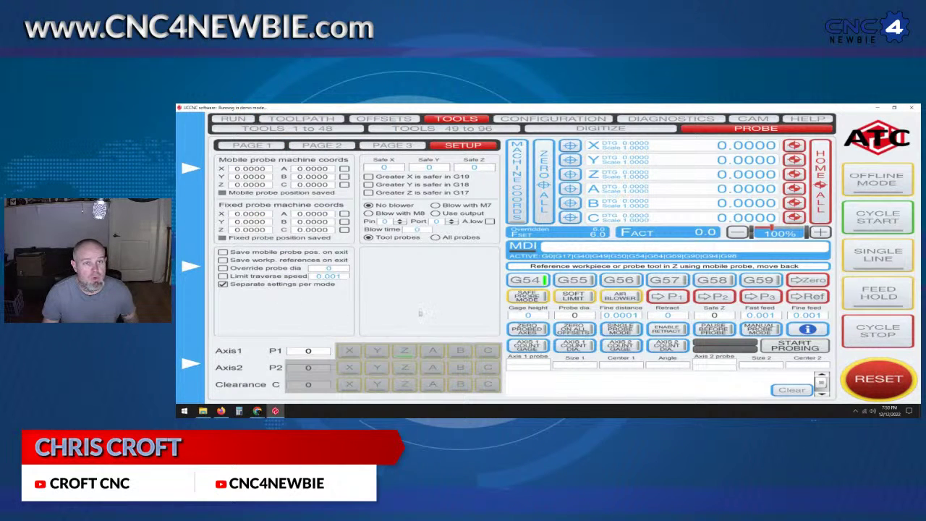
left_click(340, 269)
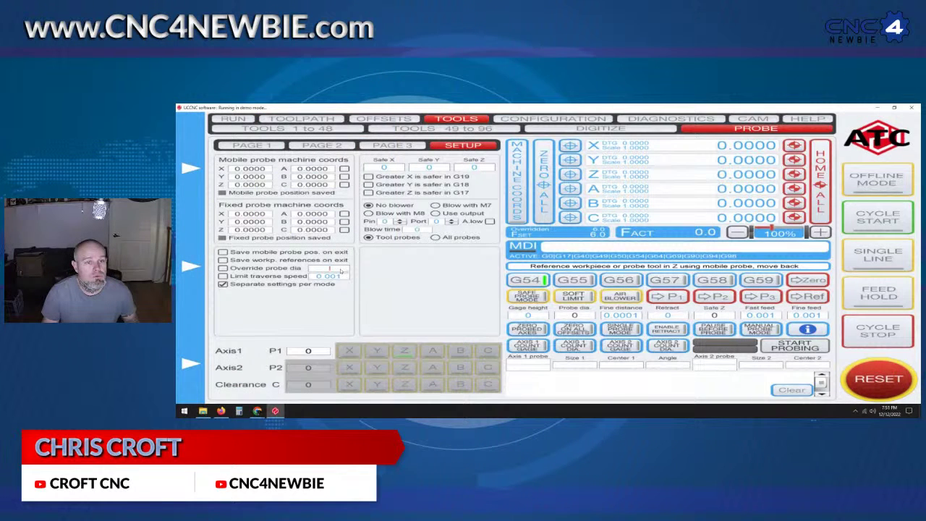
type("0.25")
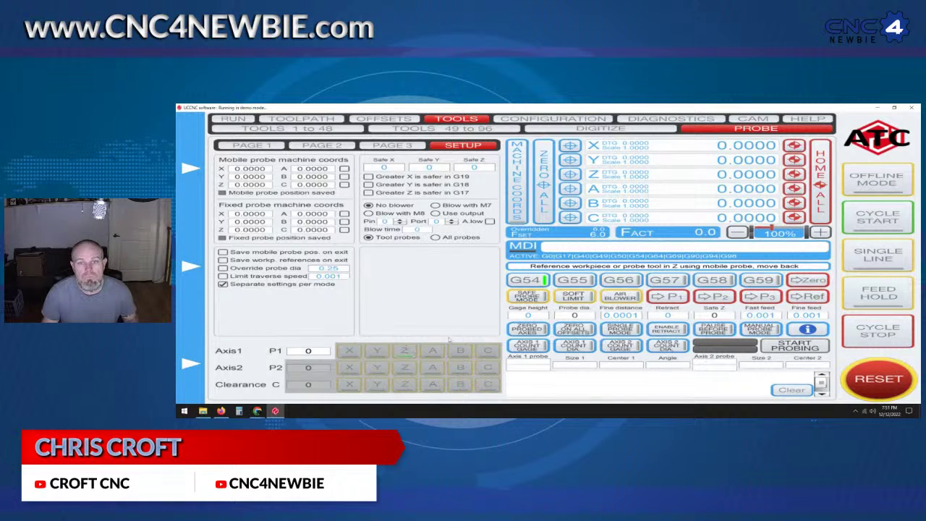
mouse_move(192, 265)
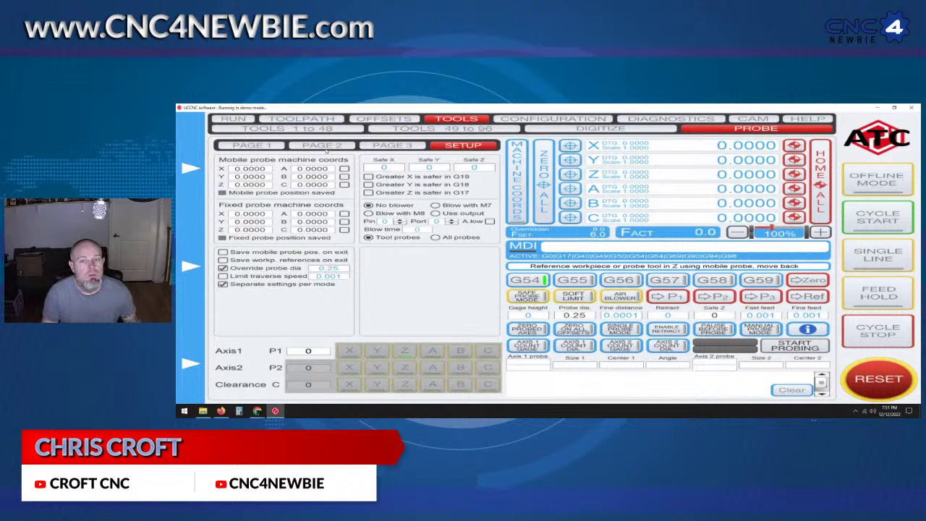
Choose the outer corner probing mode and assign Y as its second axis
left_click(324, 145)
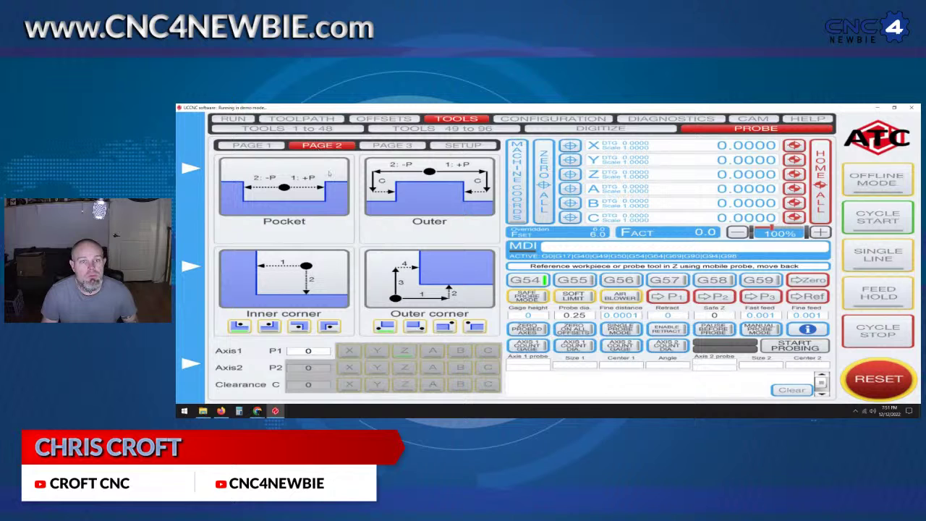
left_click(436, 293)
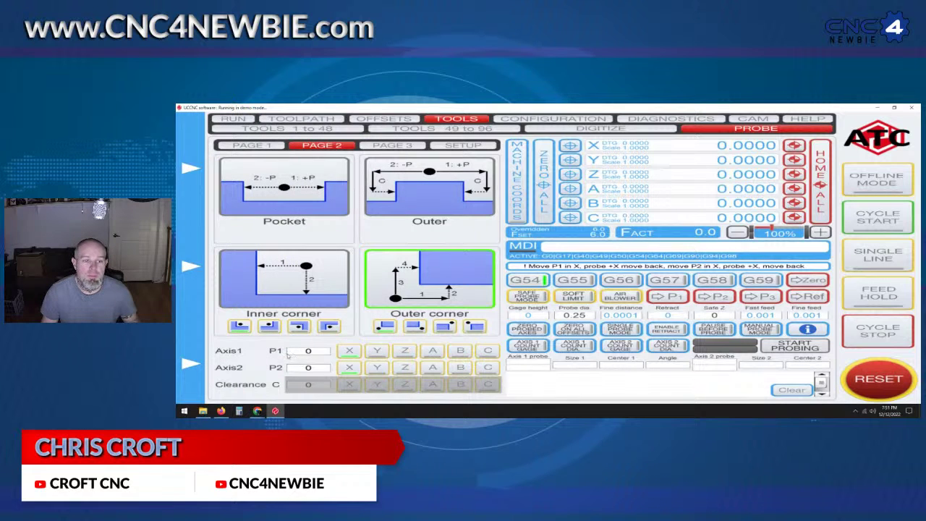
left_click(377, 367)
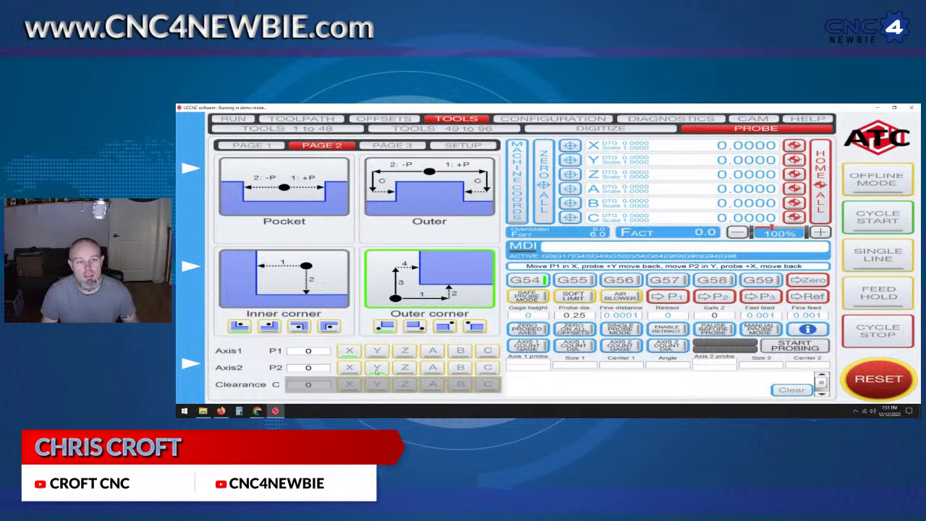
Set both outer corner probing distances, P1 and P2, to 2
left_click(303, 352)
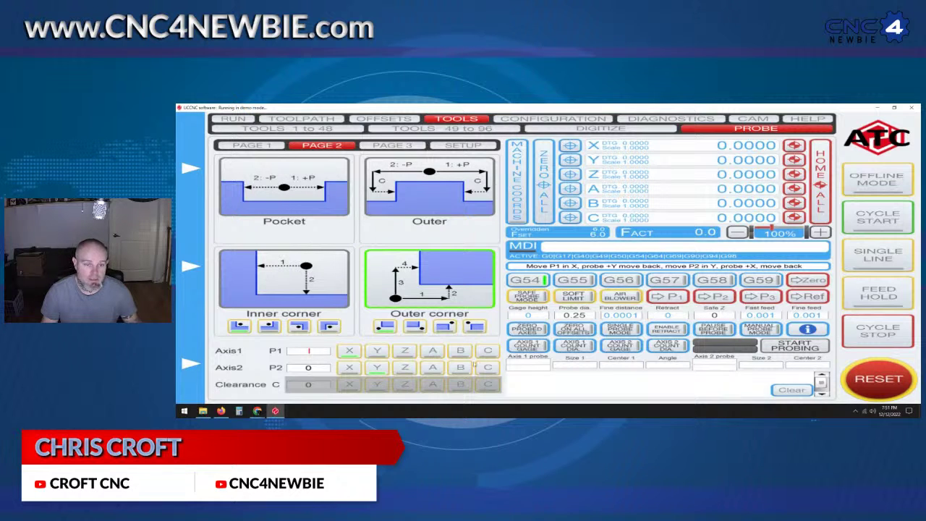
type("2")
left_click(316, 369)
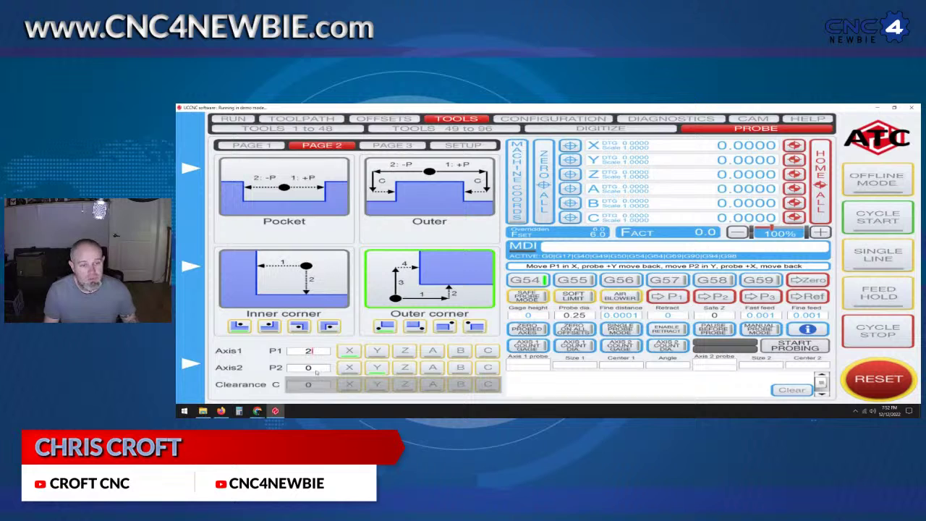
type("2")
left_click(307, 367)
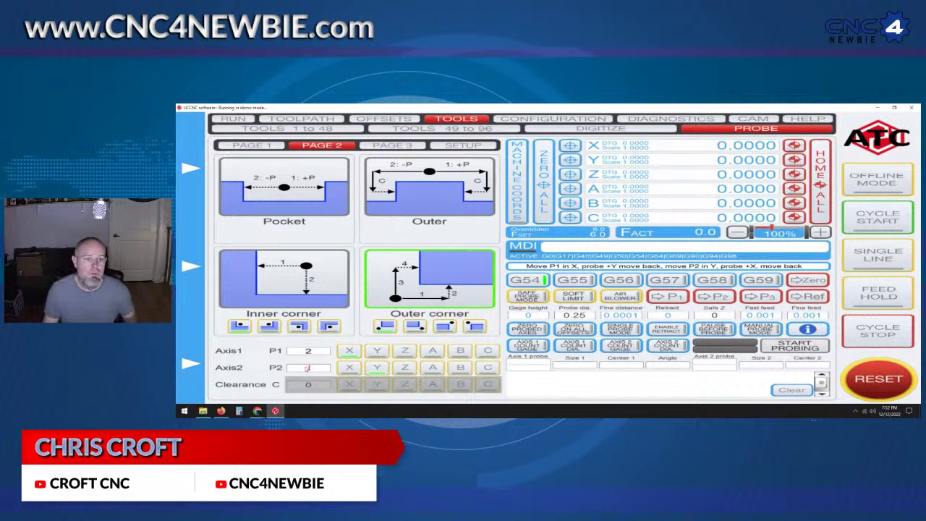
type("2")
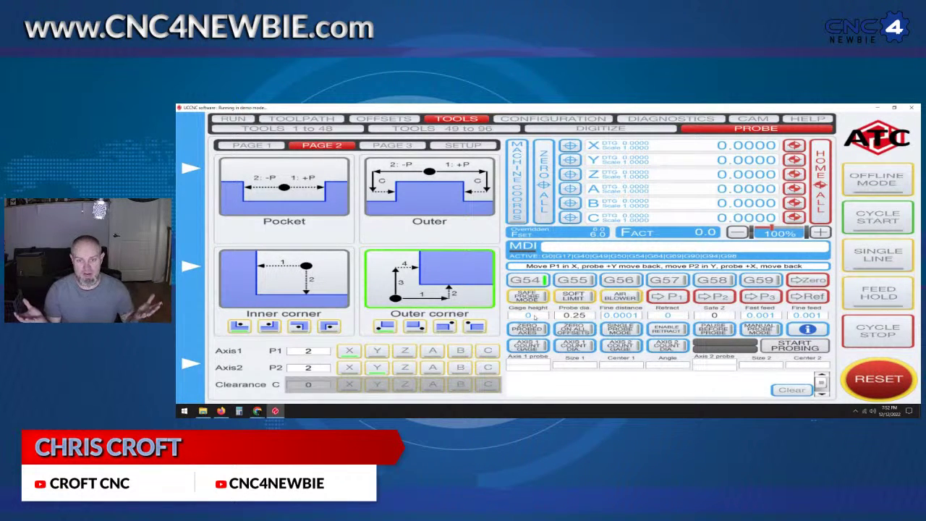
Set the probe's fine distance to 0.02 and its gage height to 0.5
left_click(535, 317)
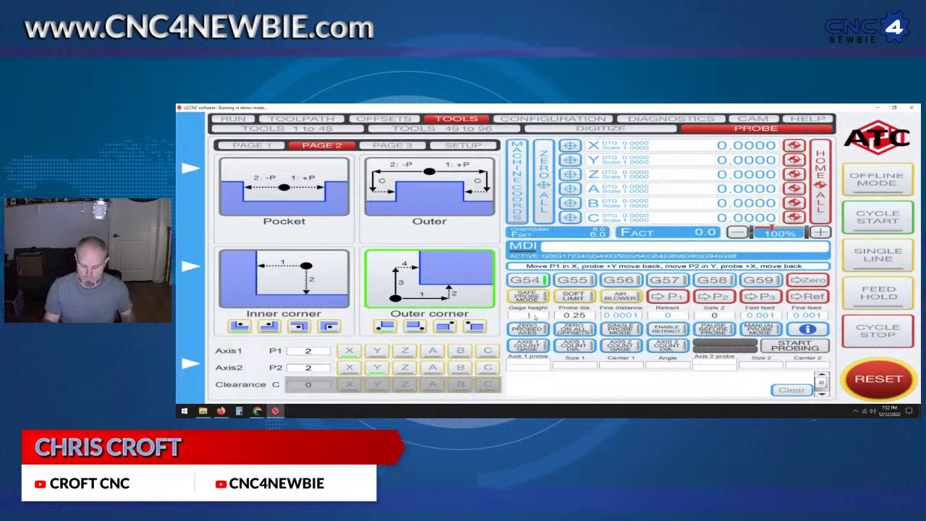
type("5")
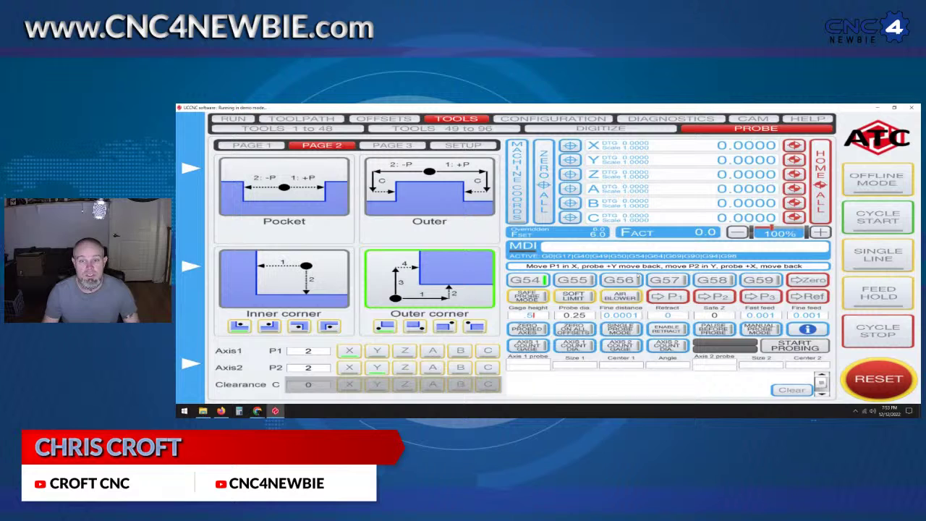
left_click(627, 316)
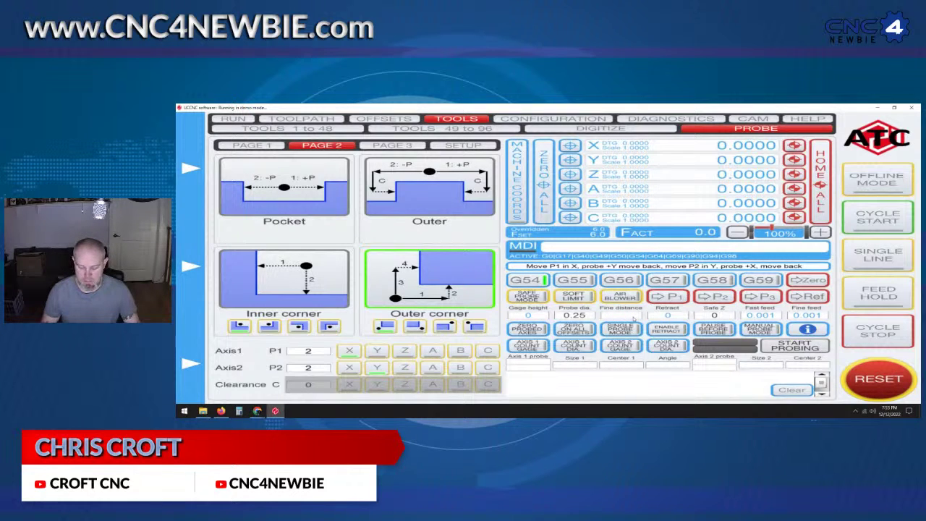
type("0.20")
key("Return")
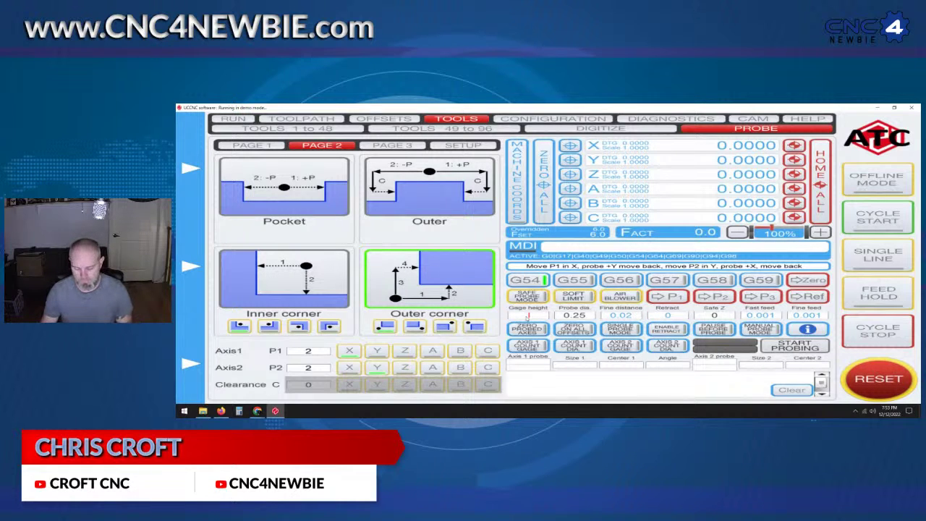
type(".5")
key("Return")
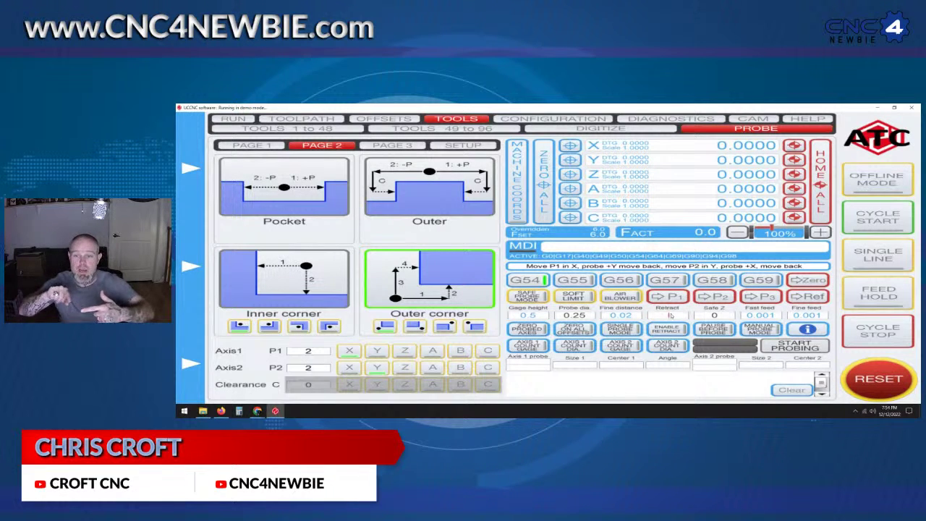
Set the outer corner mode's fine distance to 0.05 and its retract to 0.02
type(".050")
key("Return")
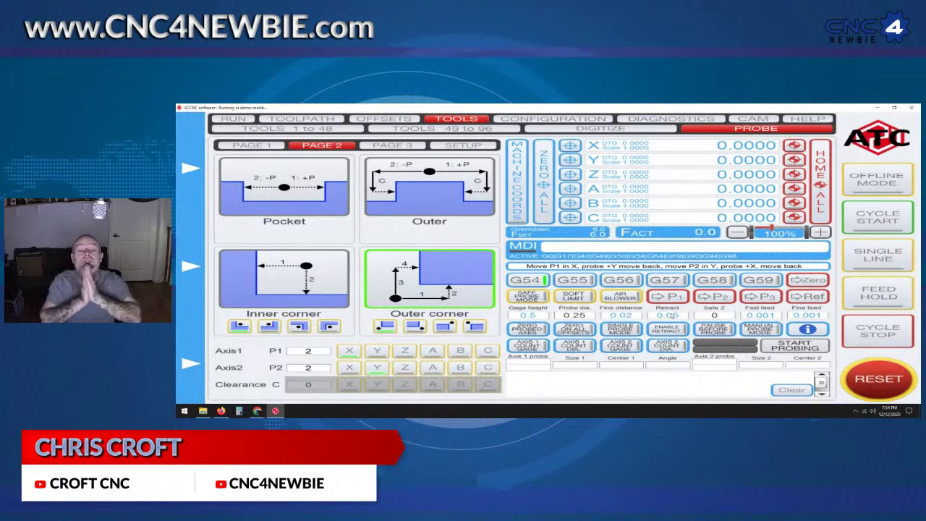
left_click(624, 318)
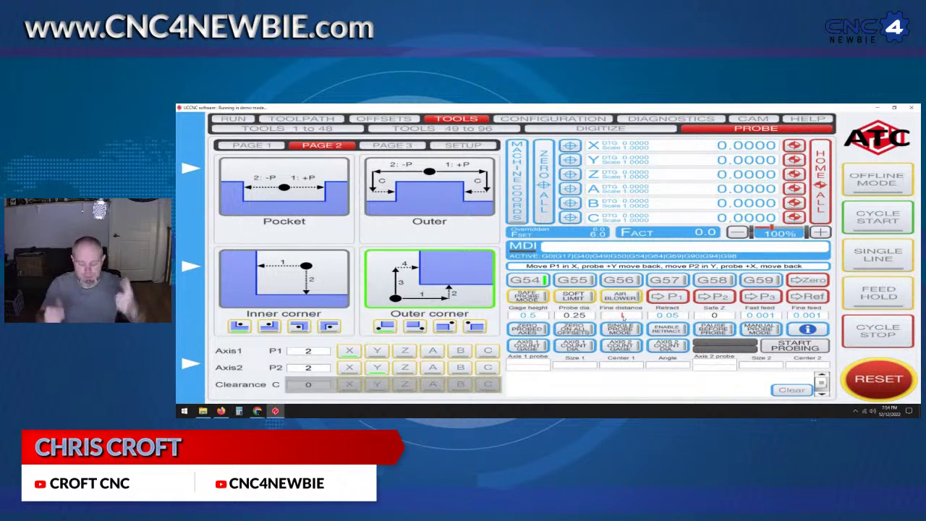
type(".5")
key("Return")
key("Return")
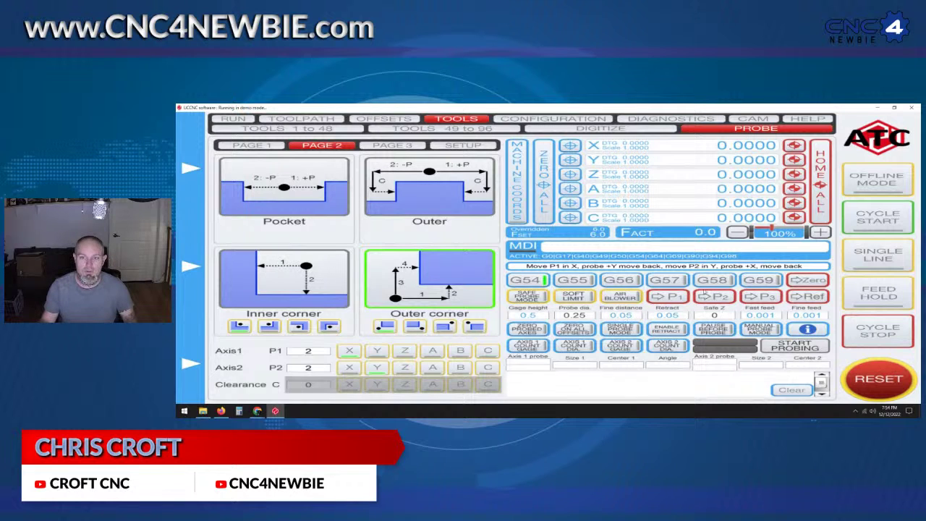
left_click(673, 318)
type("0.05")
key("Return")
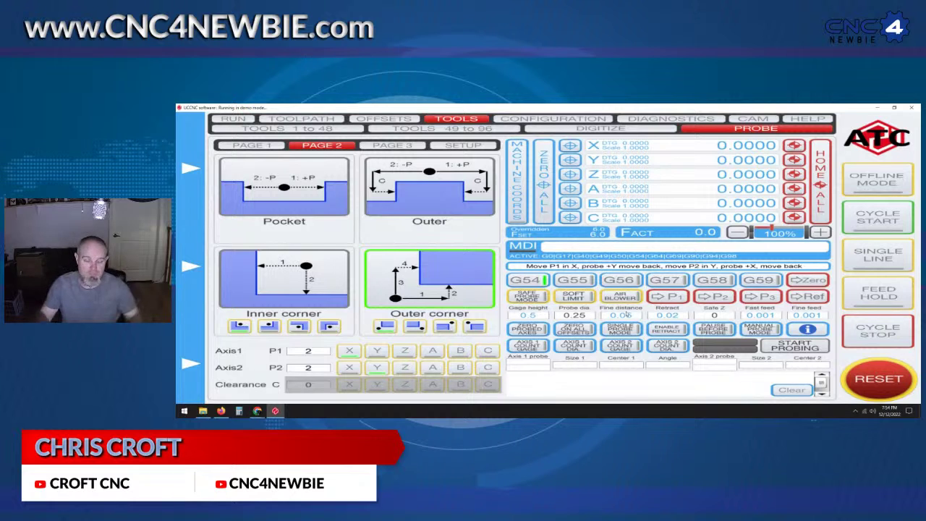
Set the outer corner mode's fast feed to 10 and its fine feed to 2
left_click(761, 315)
type("10")
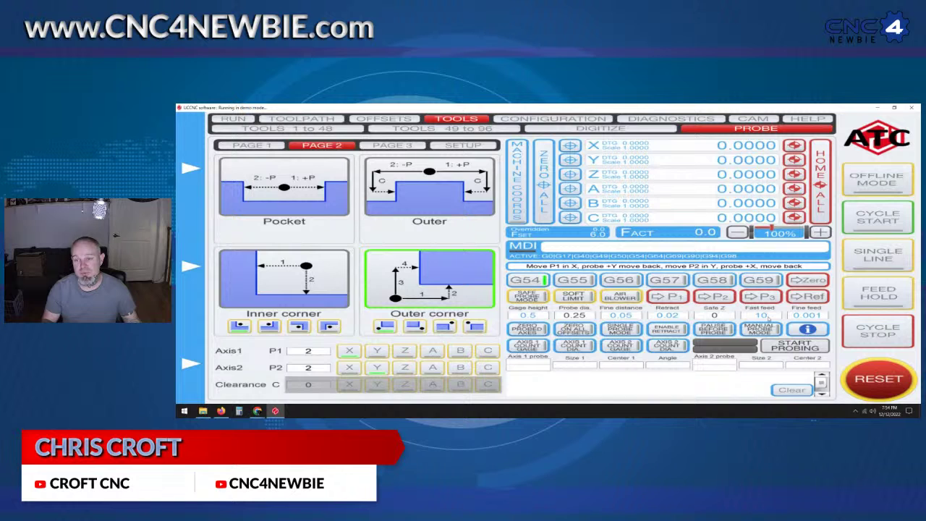
left_click(809, 315)
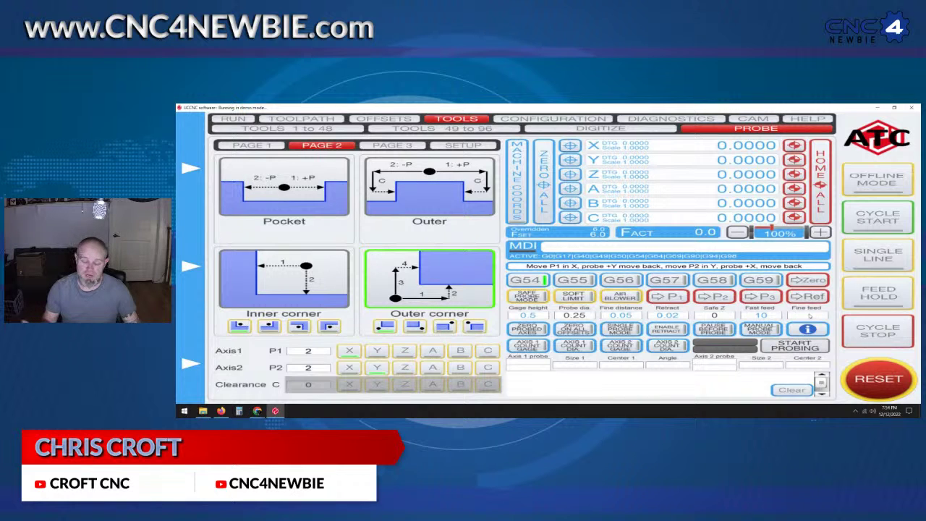
type("2")
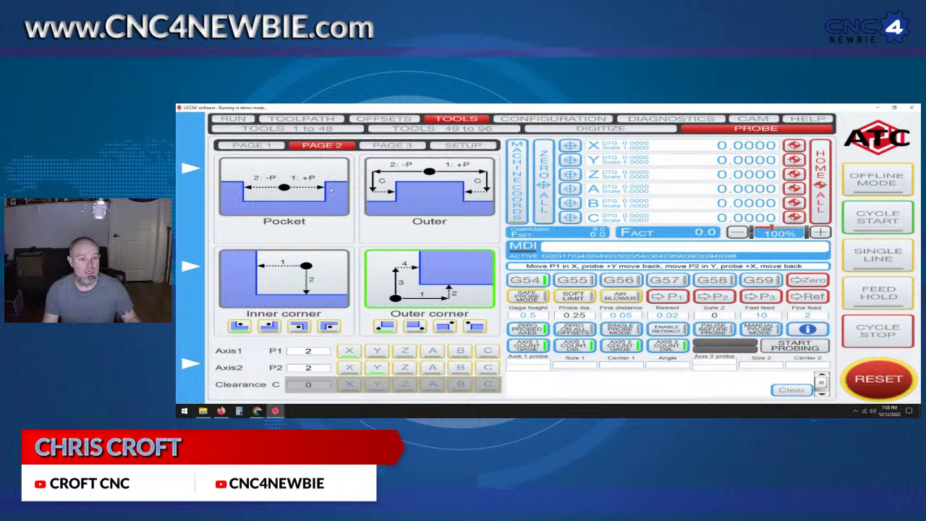
Choose the simple probe mode with a P1 distance of -6 along the Z axis
left_click(249, 146)
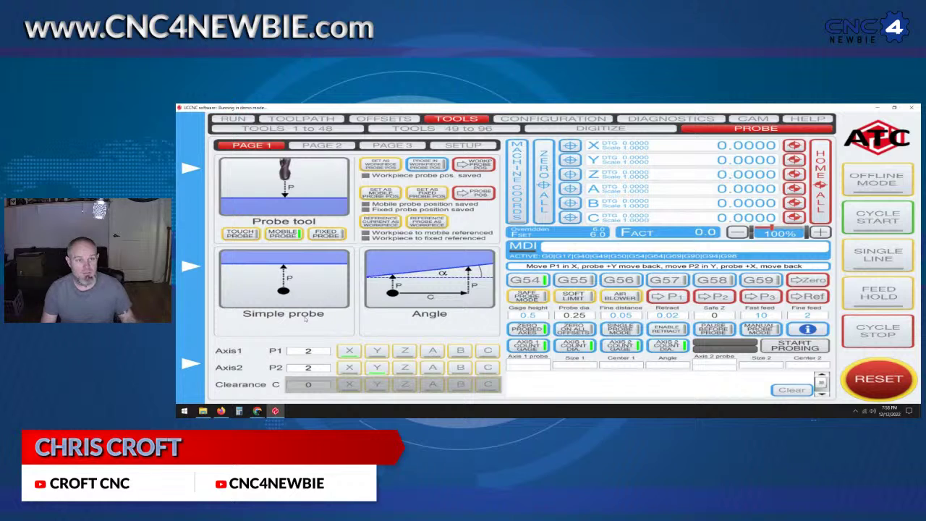
left_click(282, 292)
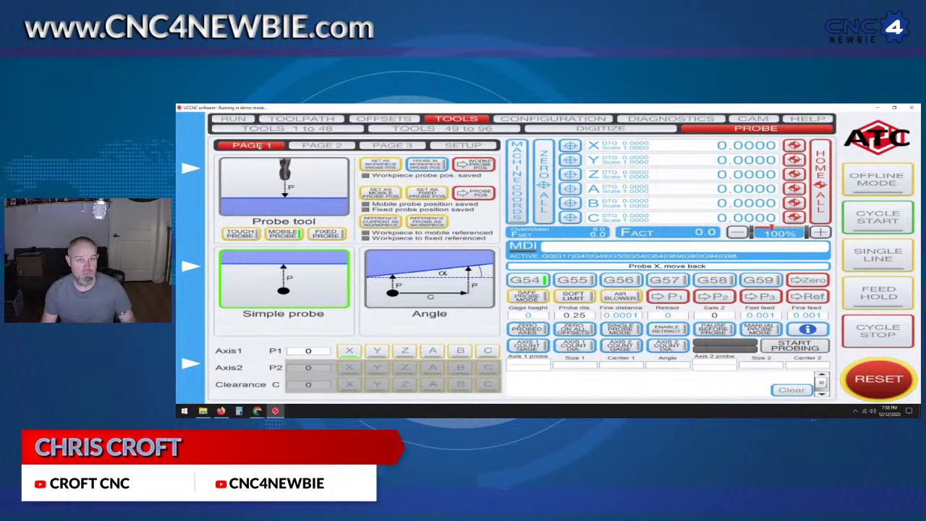
left_click(313, 353)
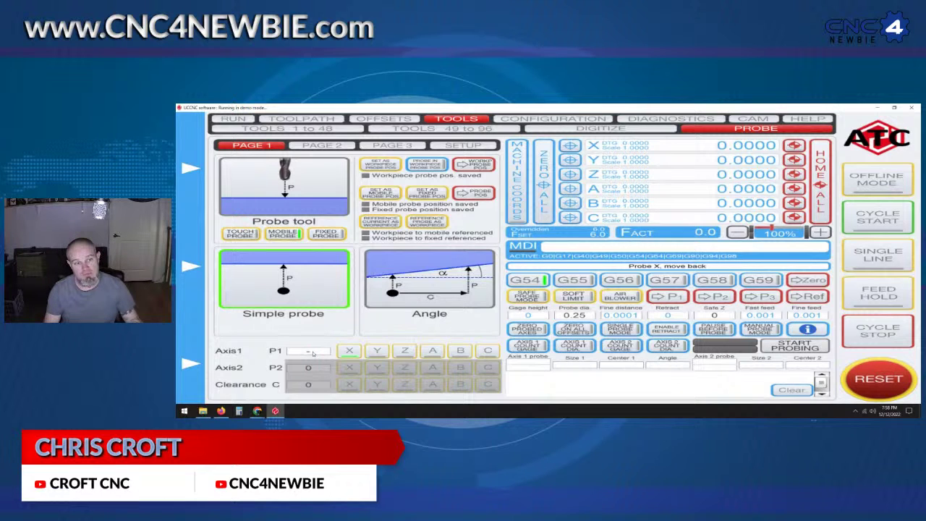
type("6")
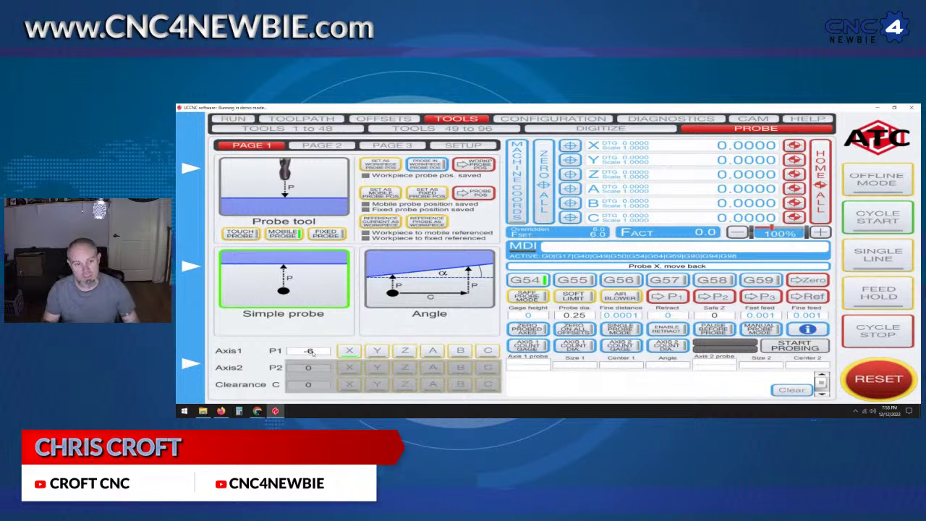
left_click(412, 352)
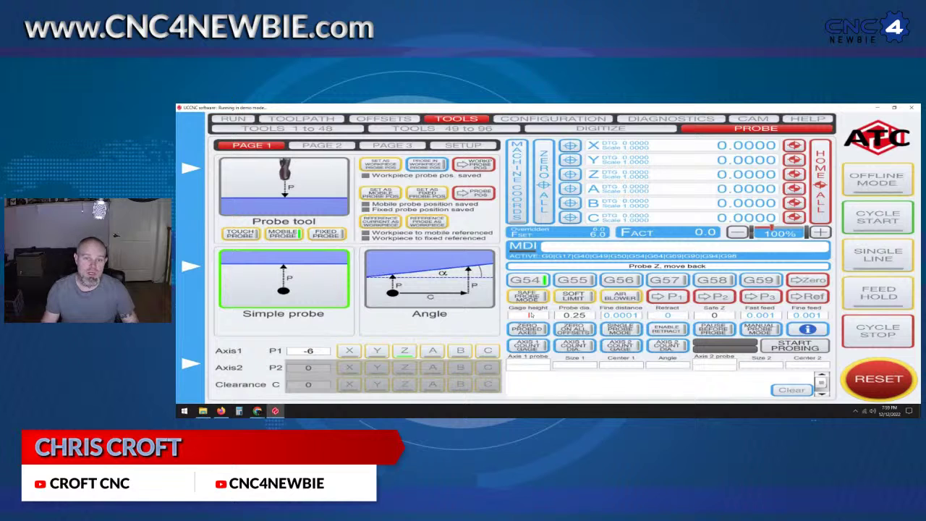
Set the simple probe's gage height to 0.5, fine distance to 0.02 and retract to 0.05
type("5")
key("Return")
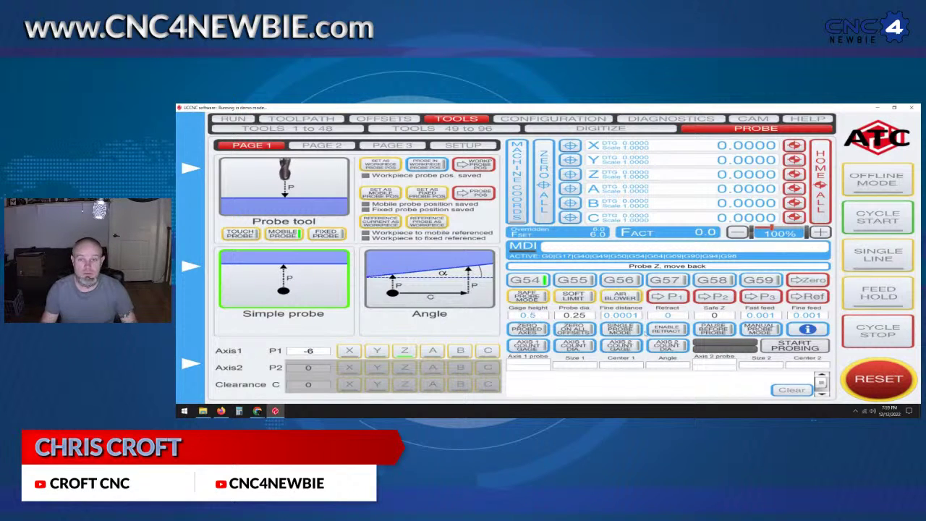
left_click(623, 315)
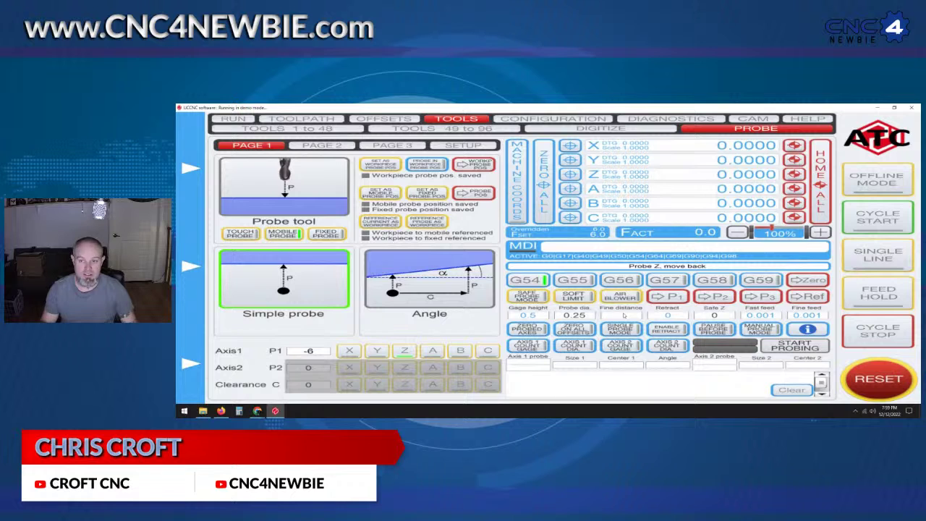
type(".02")
key("Return")
left_click(670, 315)
type("0.5")
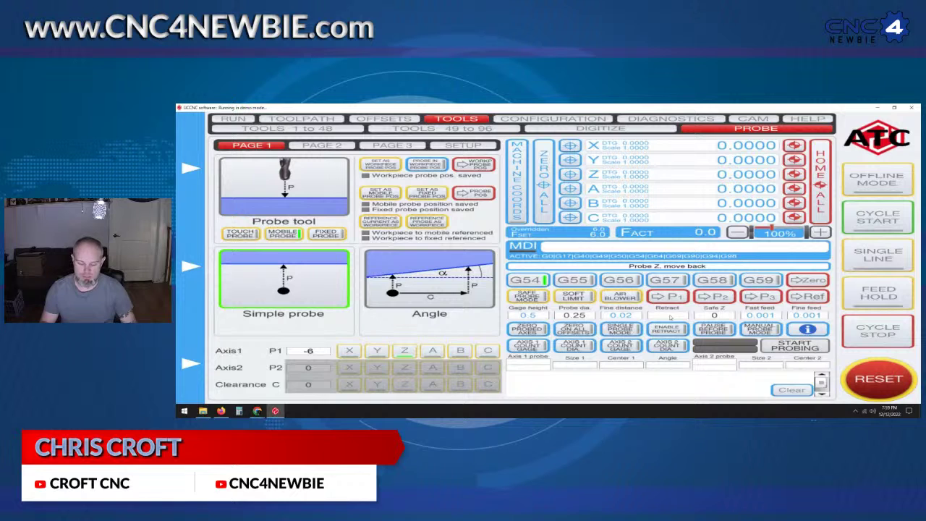
Set the simple probe's fast feed to 10 and fine feed to 2, and enable zeroing of probed axes
left_click(766, 316)
type("10")
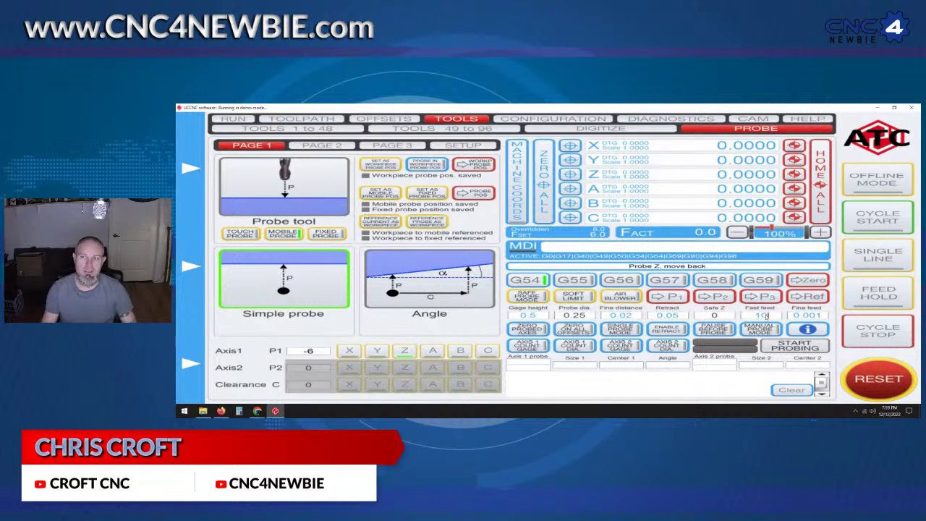
left_click(801, 317)
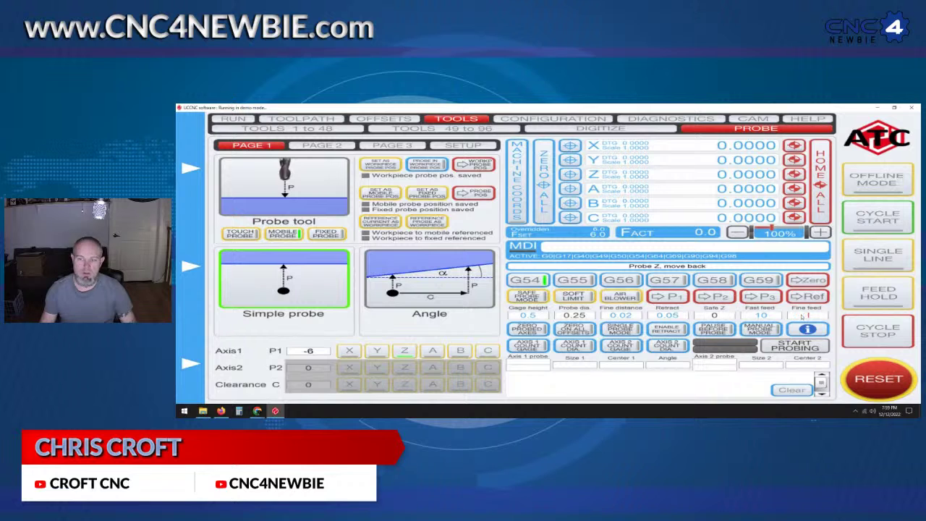
type("1")
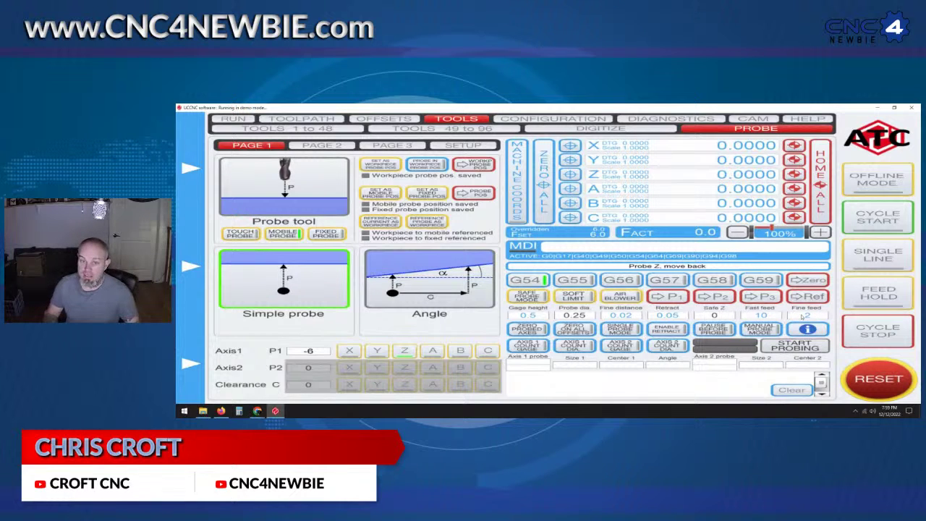
left_click(541, 333)
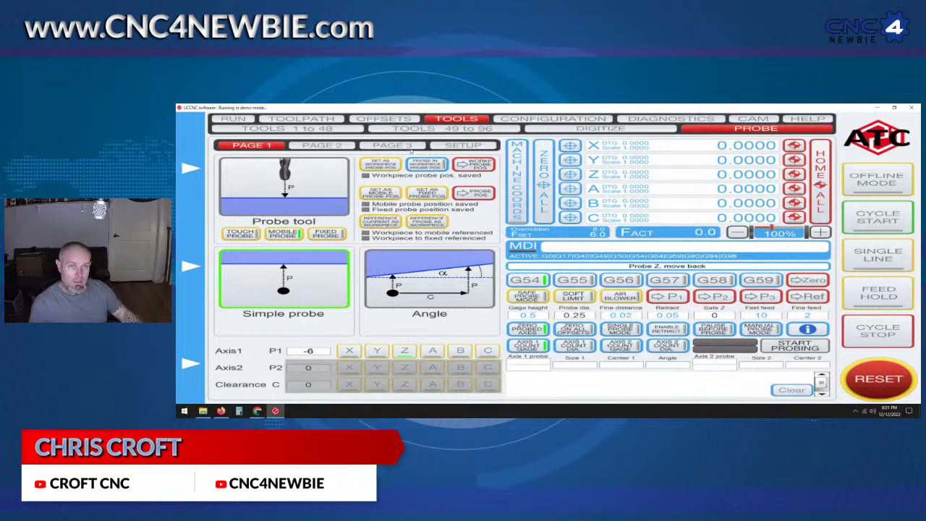
Look over the rectangle and circle probing modes and return to the simple probe mode
left_click(408, 146)
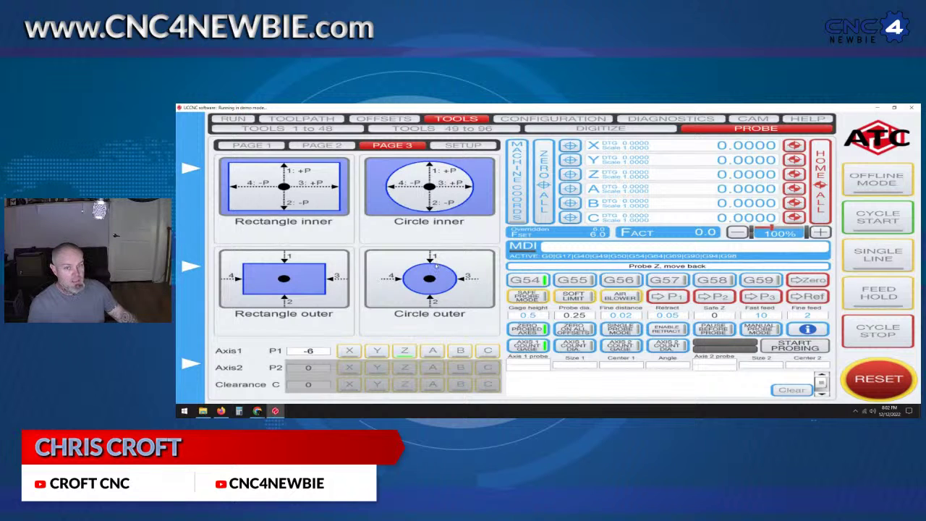
left_click(253, 146)
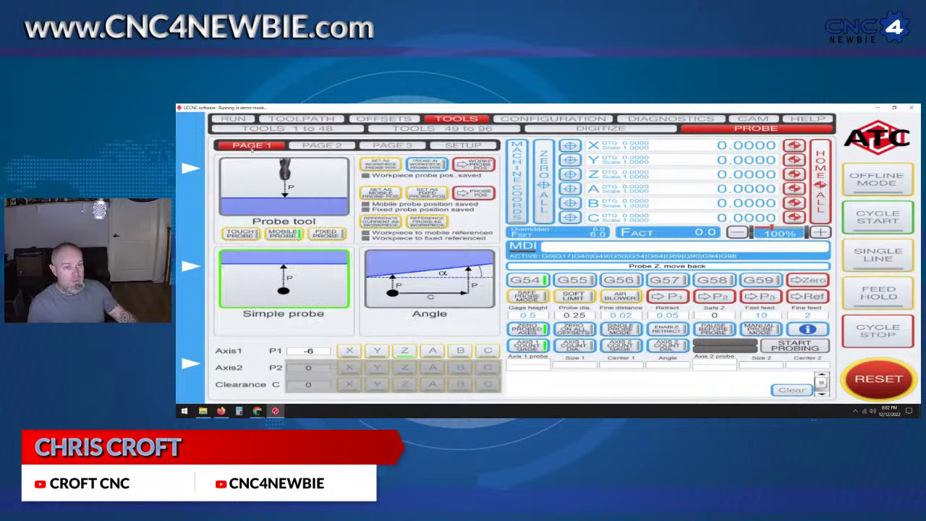
Check the live viewer comments in the StreamYard browser window and switch back to UCCNC
left_click(876, 107)
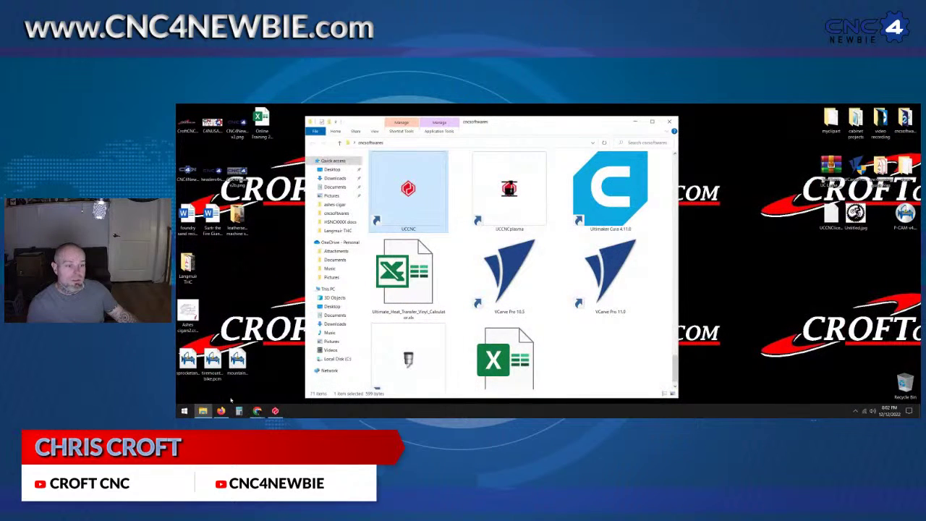
left_click(257, 410)
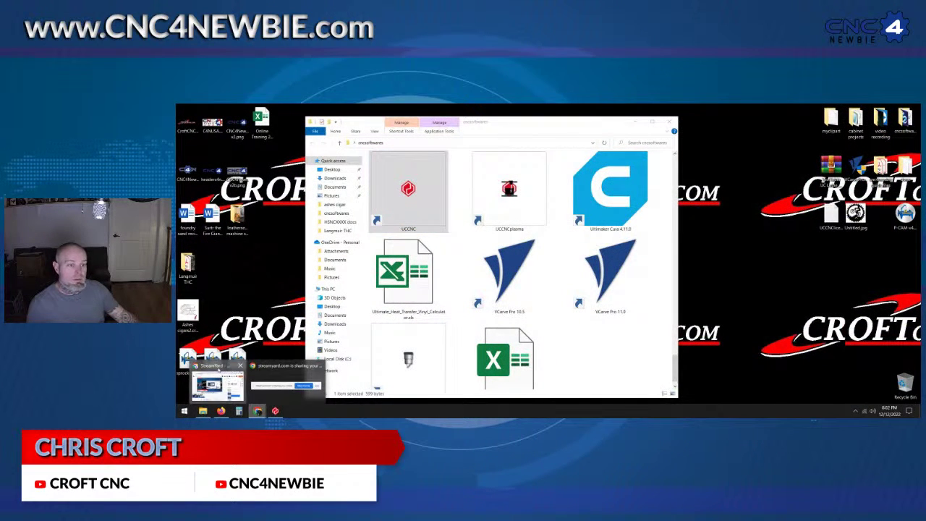
left_click(221, 384)
left_click(851, 185)
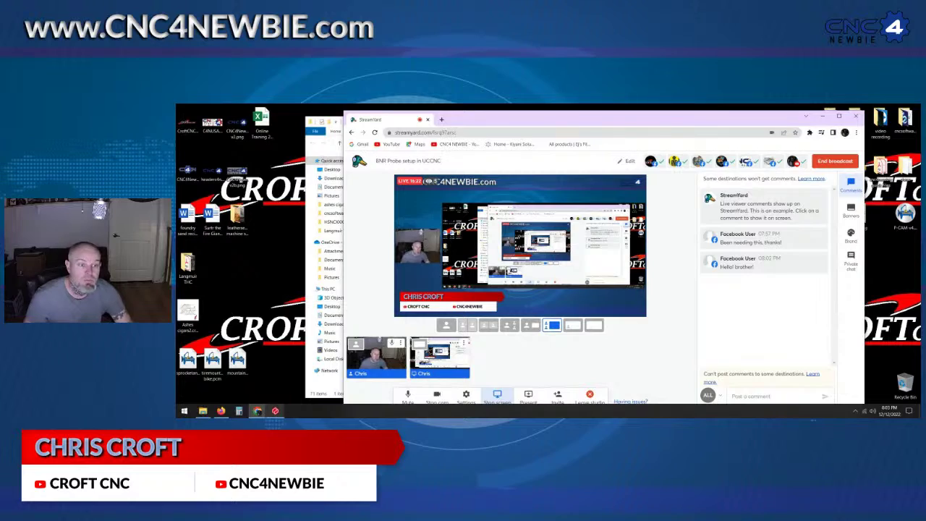
left_click(275, 411)
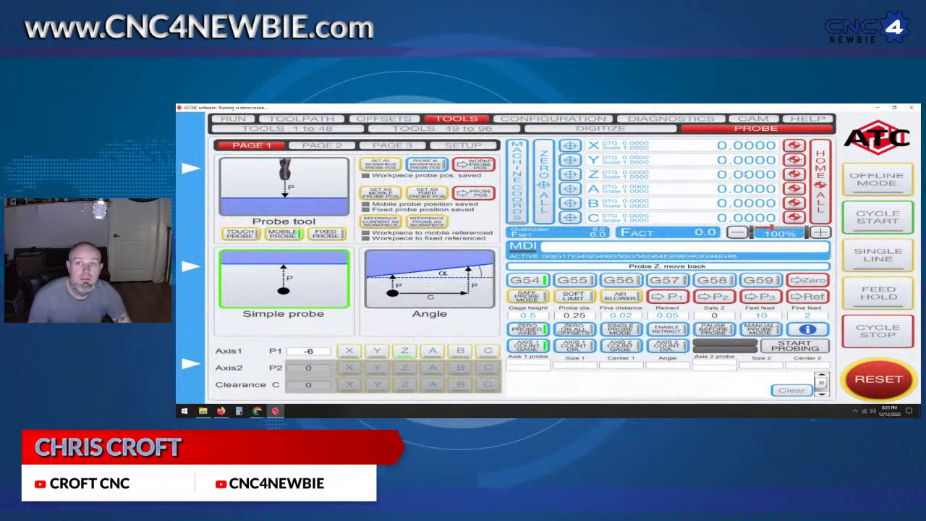
Review the Probing plugin's call startup and enabled options in the plugin configuration
left_click(571, 119)
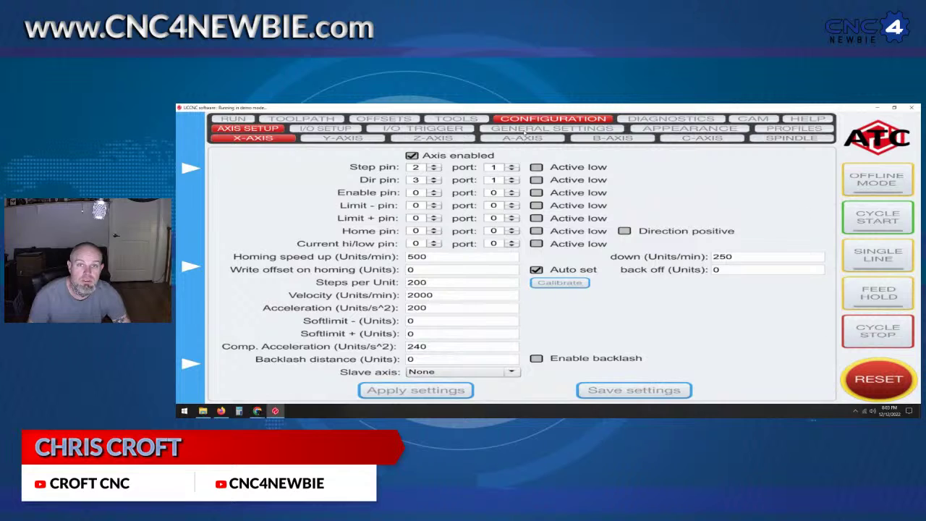
left_click(535, 129)
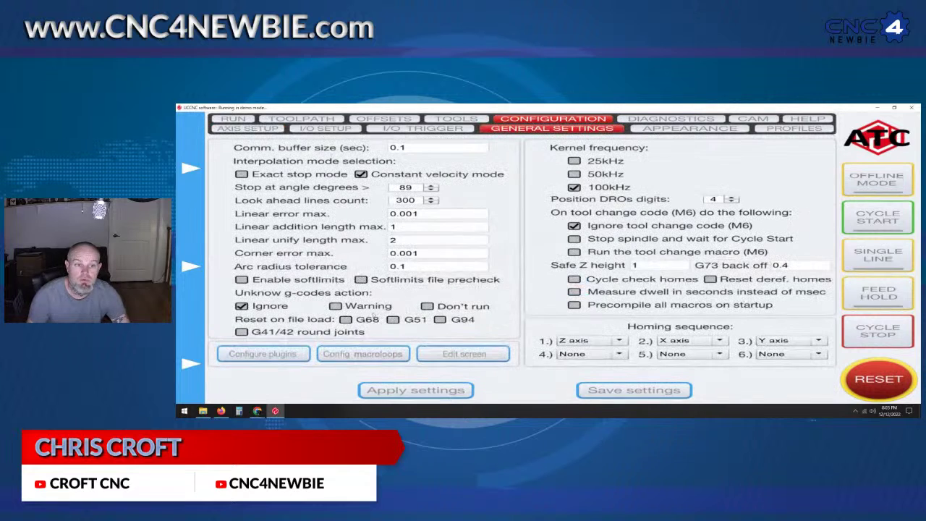
left_click(281, 361)
scroll(468, 287, "down", 3)
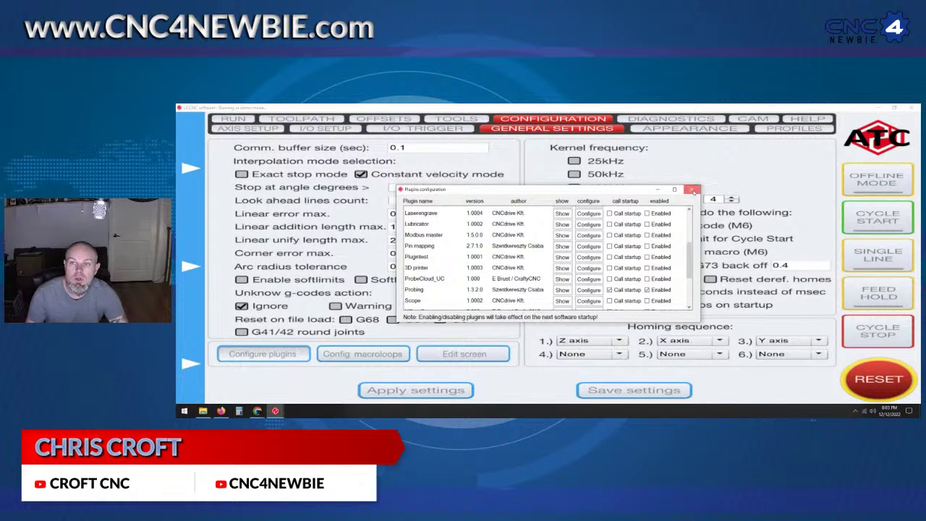
left_click(691, 189)
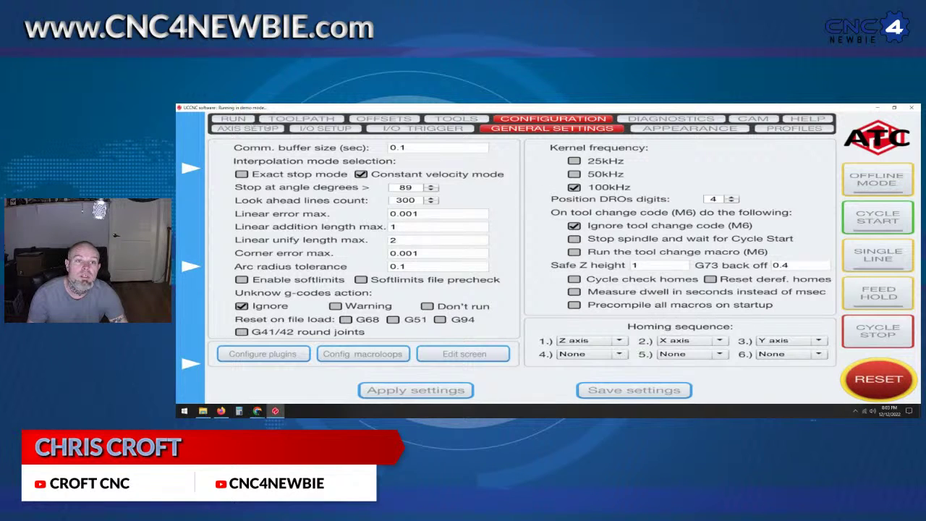
Review the probe setup options and the separately stored settings of the outer corner and simple probe modes
left_click(456, 120)
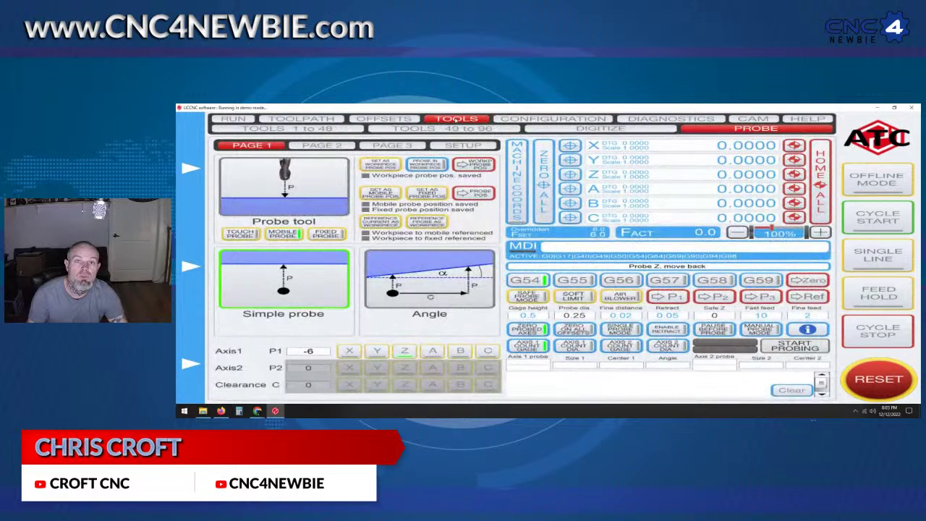
left_click(481, 147)
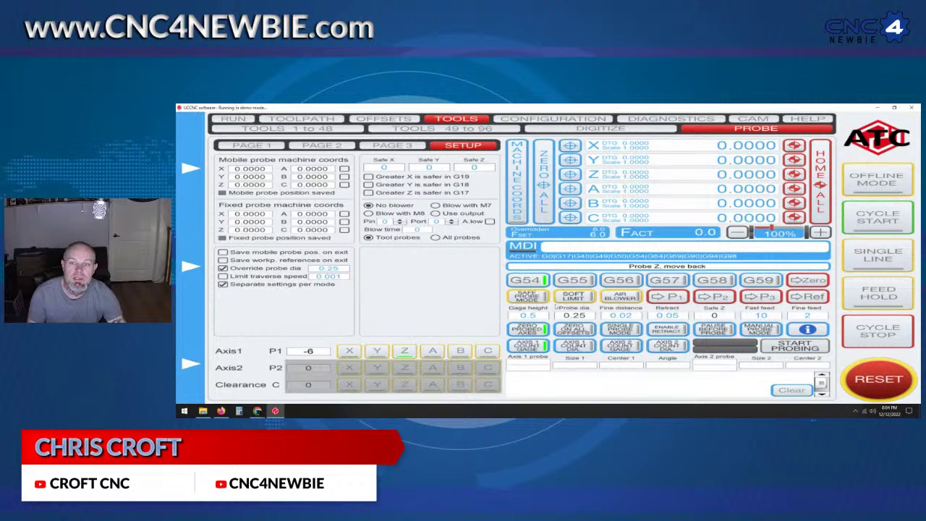
left_click(336, 148)
left_click(423, 299)
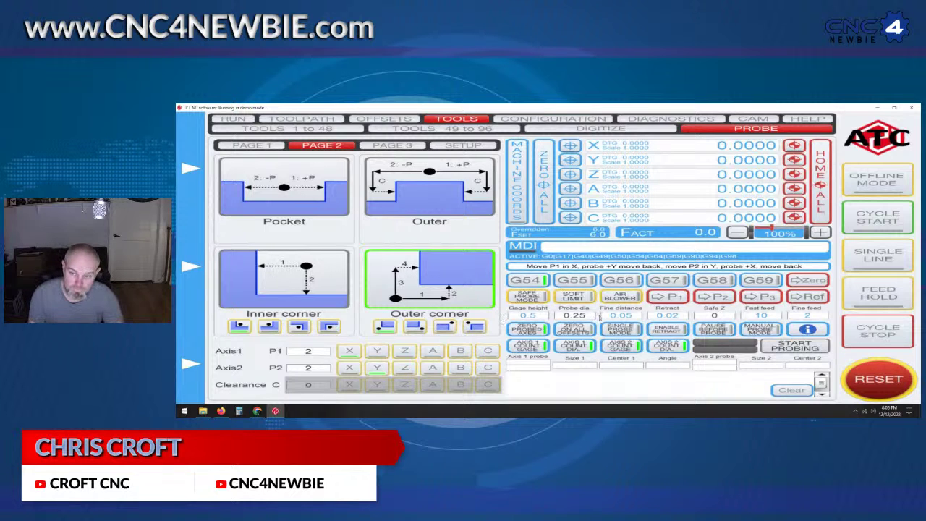
left_click(260, 145)
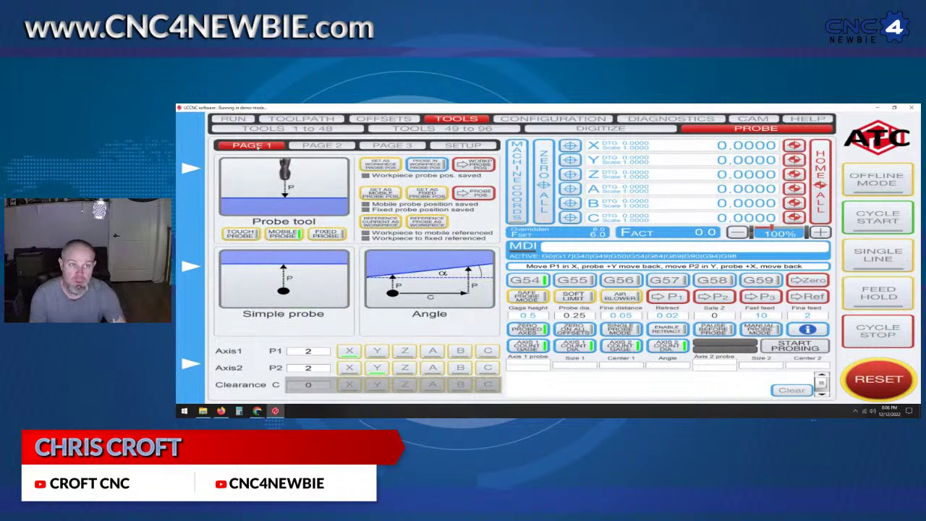
left_click(329, 288)
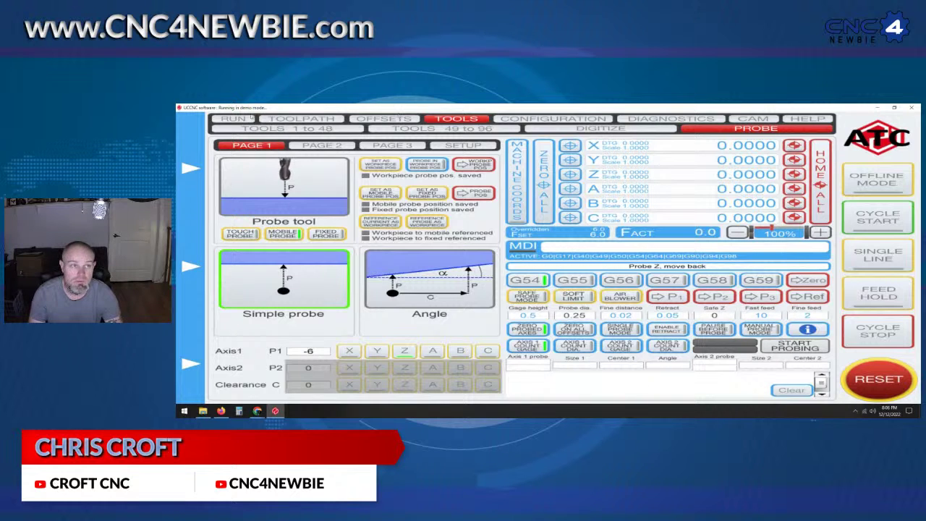
Exit UCCNC and return to the live viewer comments in StreamYard
left_click(233, 118)
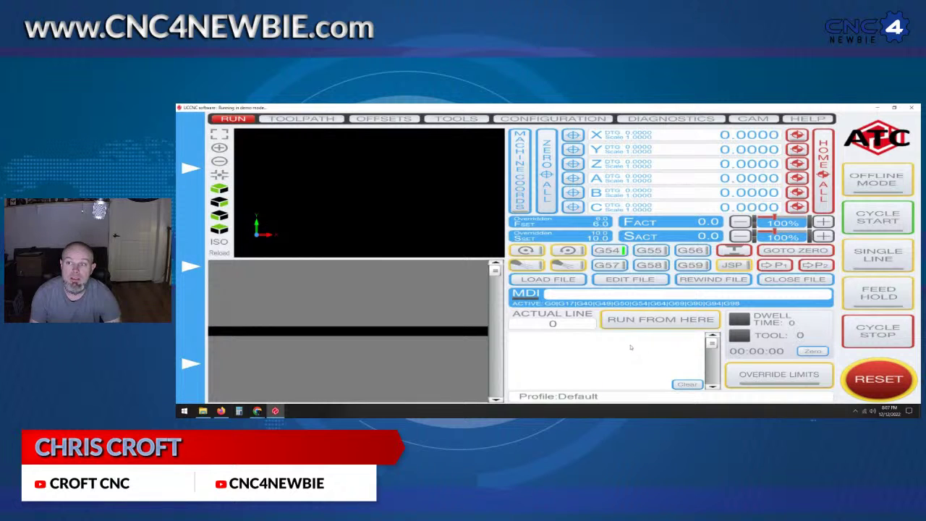
left_click(919, 107)
left_click(497, 287)
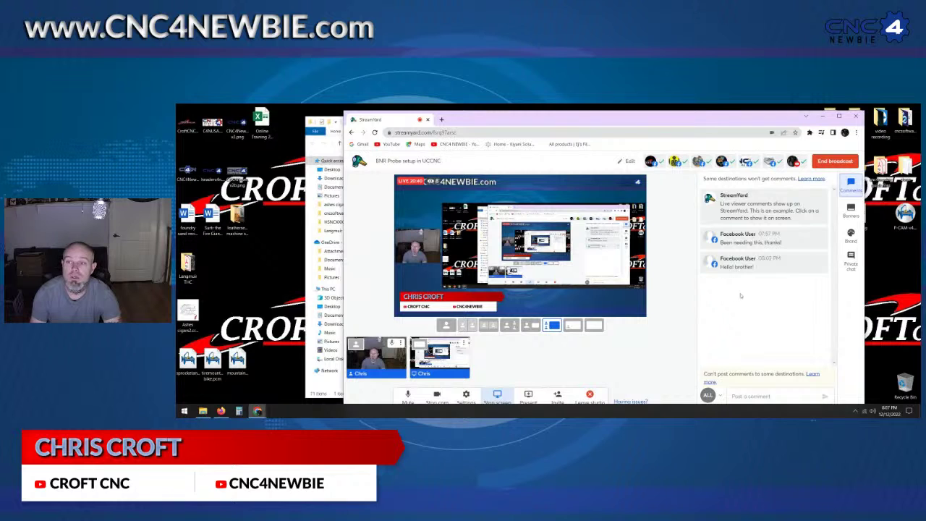
mouse_move(741, 263)
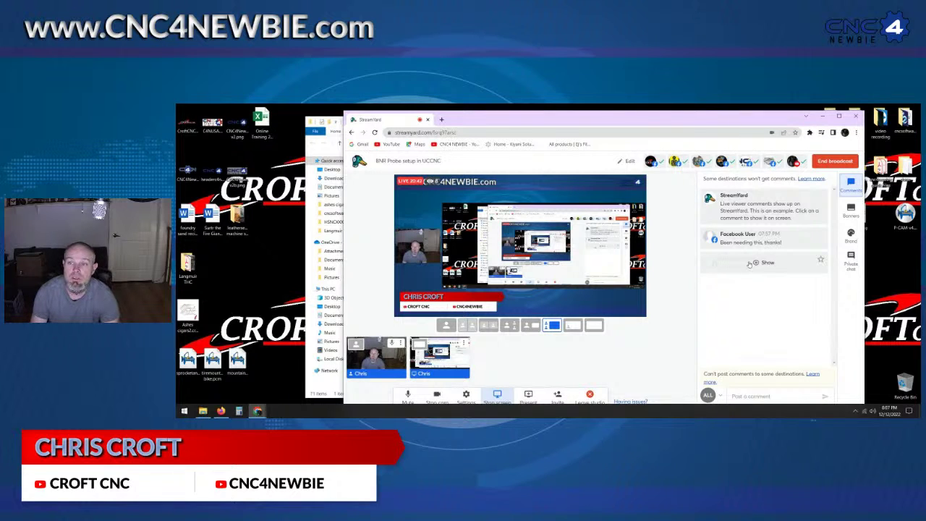